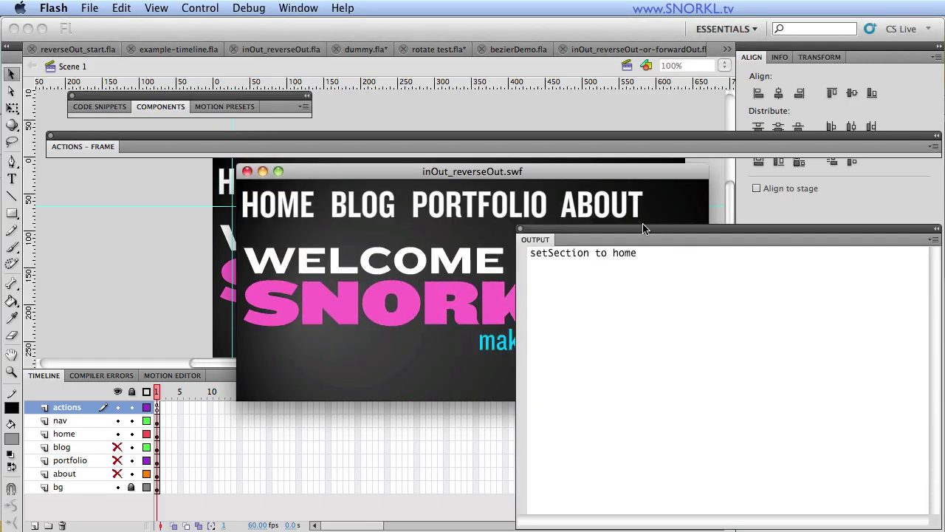
# Move the inOut_reverseOut preview aside and compare its Blog, Portfolio and About section transitions
pyautogui.moveTo(481, 171); pyautogui.dragTo(282, 168)
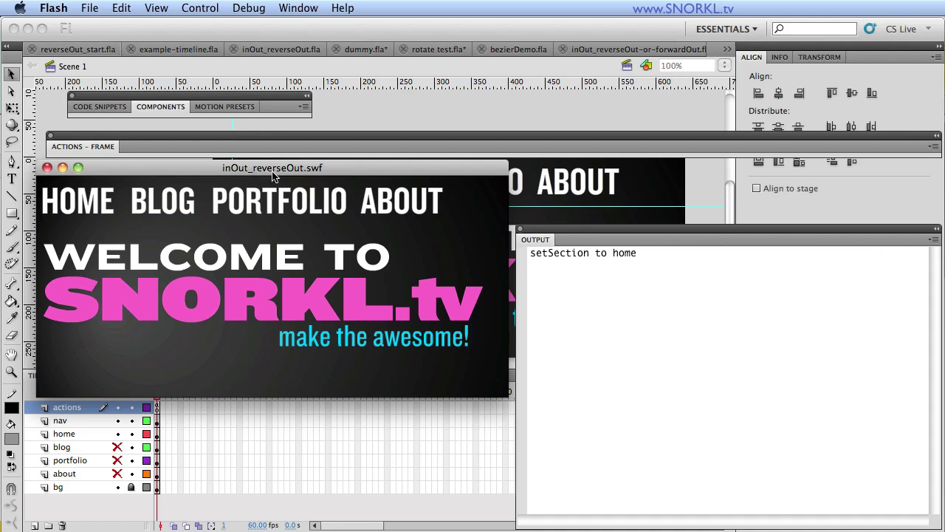
pyautogui.click(174, 210)
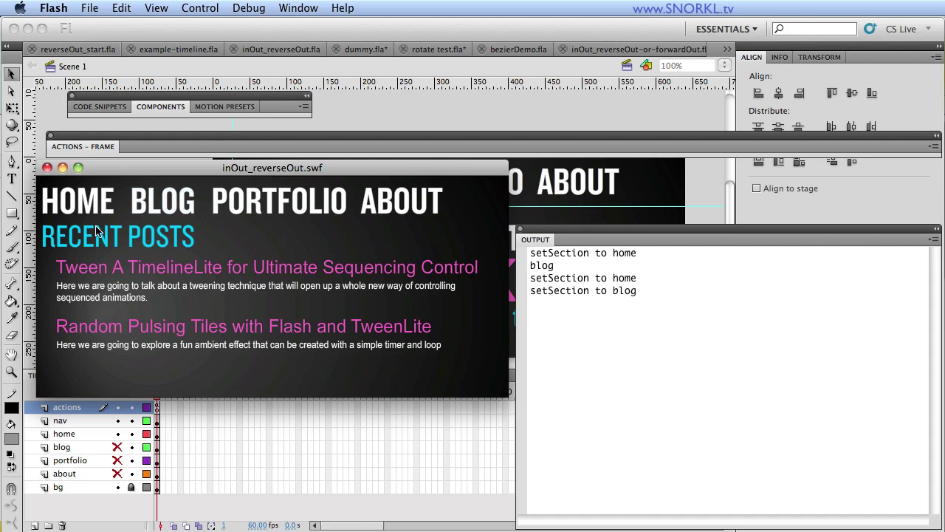
pyautogui.click(294, 211)
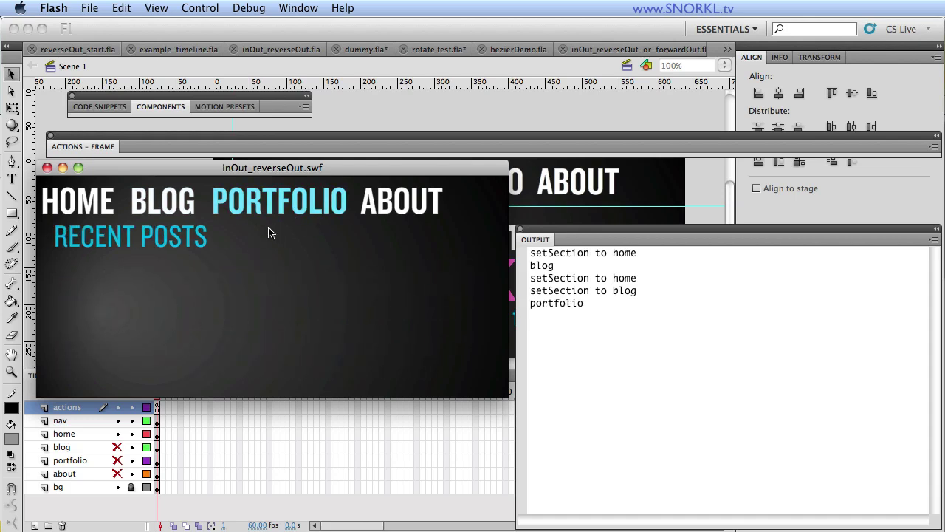
pyautogui.click(178, 211)
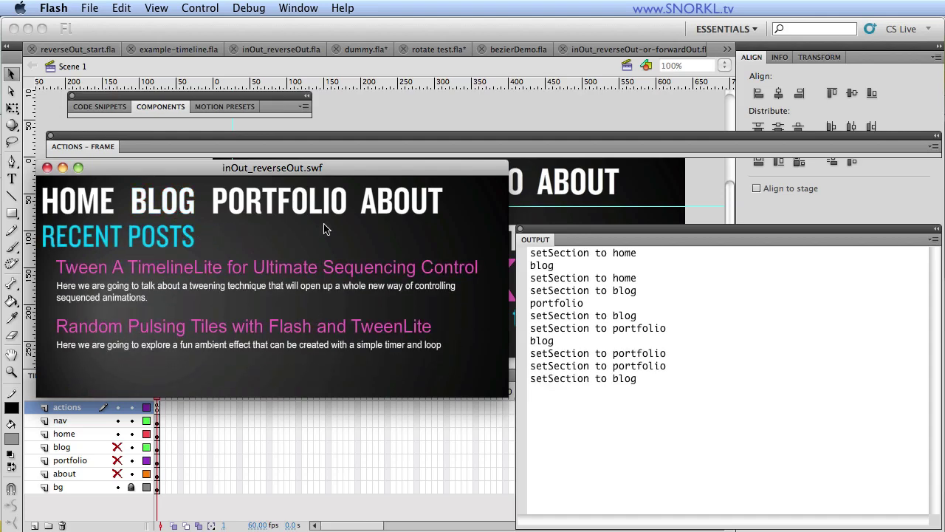
pyautogui.click(377, 210)
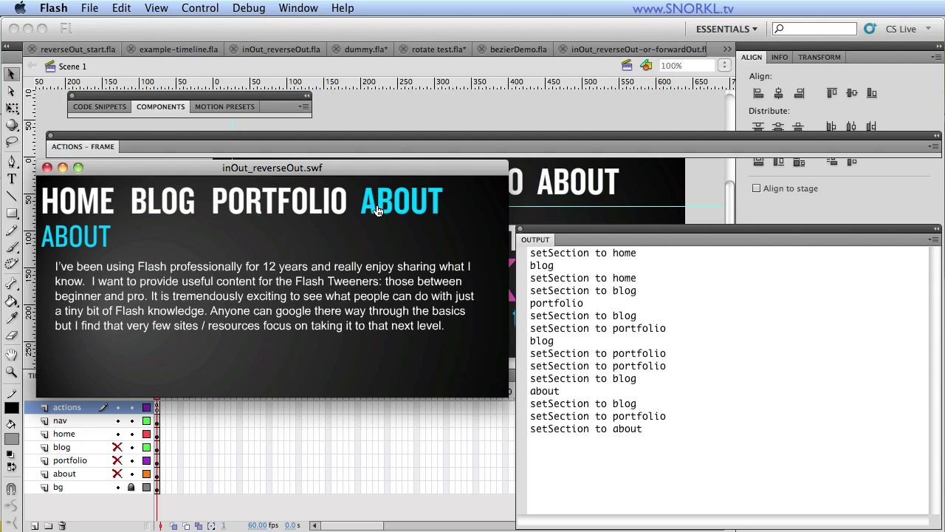
pyautogui.click(164, 203)
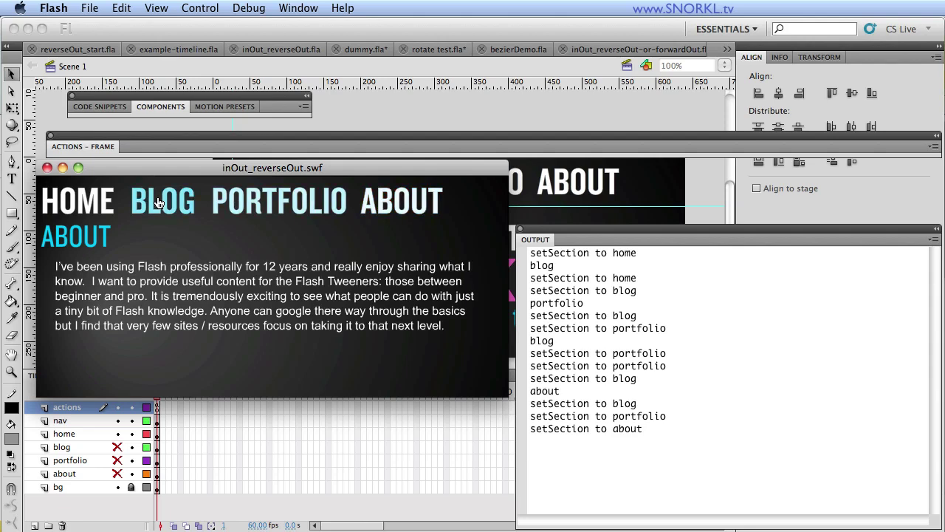
pyautogui.click(280, 201)
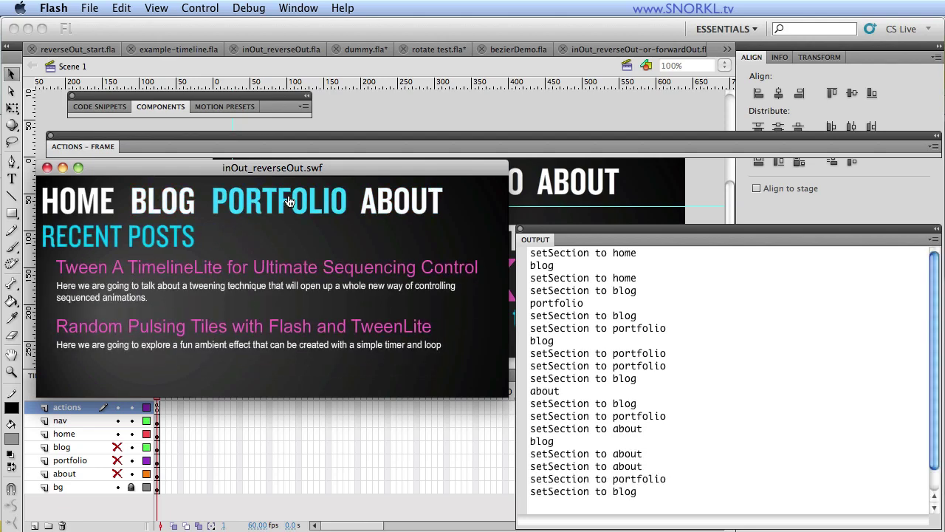
# Close the finished site's preview and test-run reverseOut_start.fla with the Output panel moved aside
pyautogui.click(47, 168)
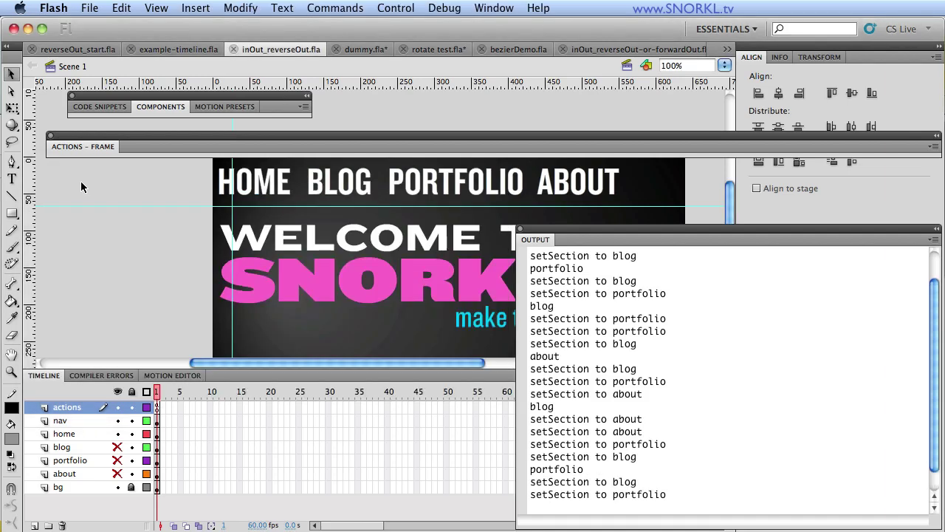
pyautogui.click(82, 51)
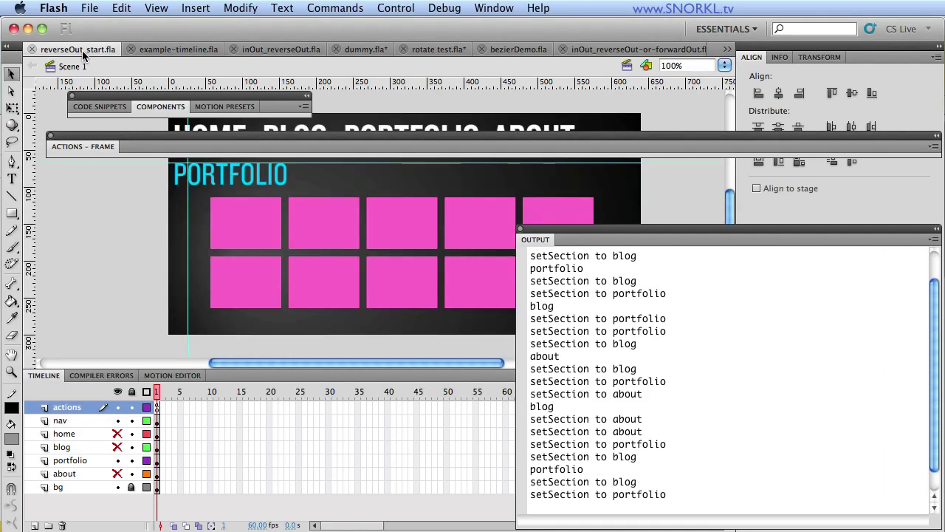
pyautogui.hotkey('ctrl', 'Return')
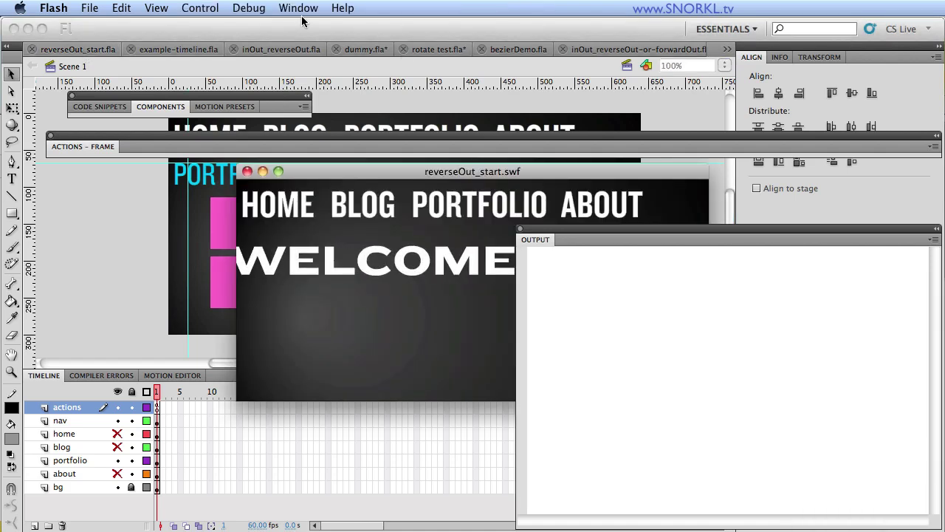
pyautogui.moveTo(599, 239); pyautogui.dragTo(732, 237)
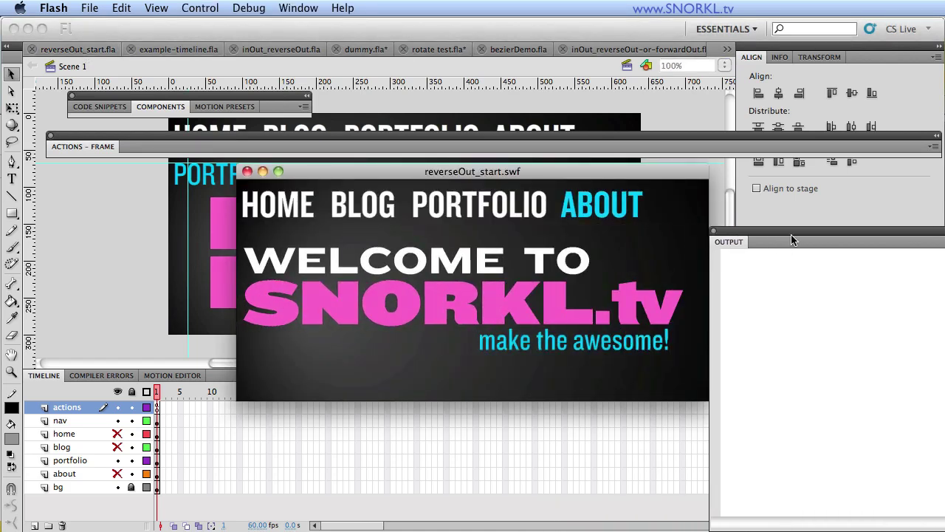
# Navigate Blog, Portfolio, About, then Portfolio in the test movie, then close it
pyautogui.click(366, 207)
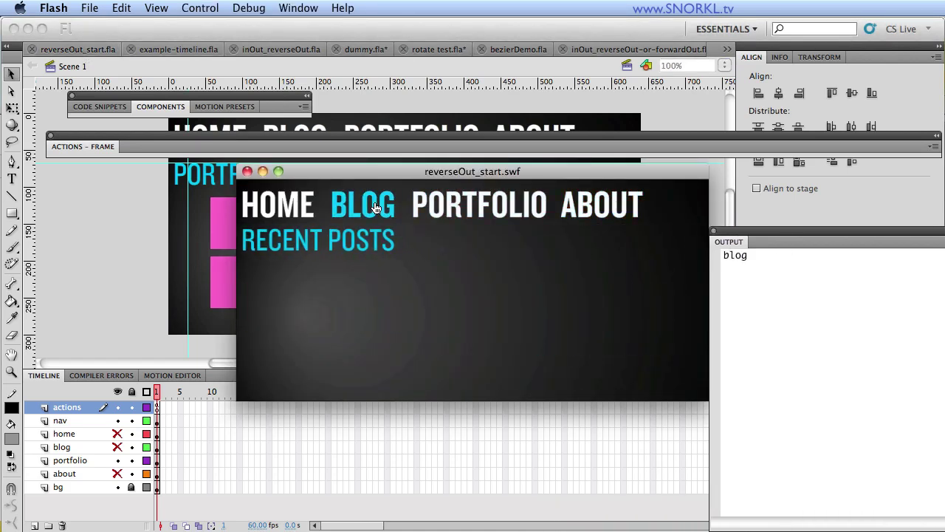
pyautogui.click(465, 208)
pyautogui.click(601, 218)
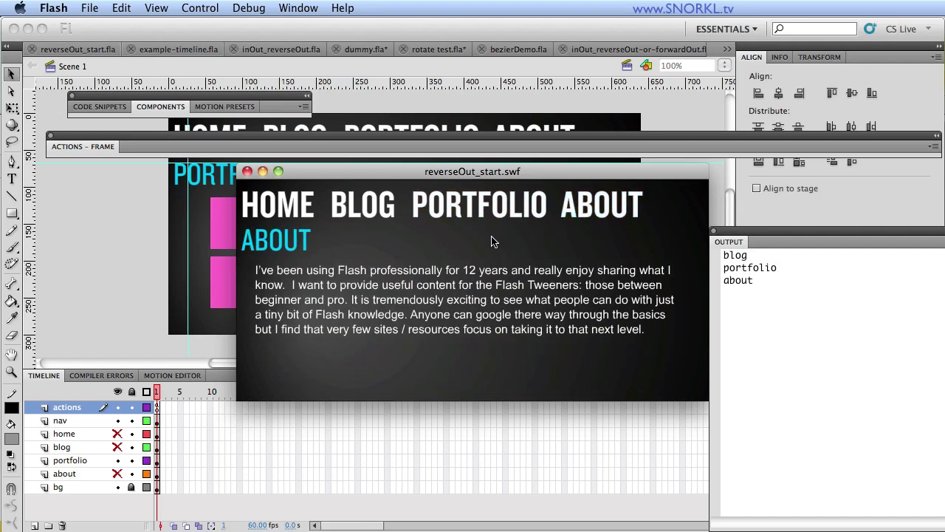
pyautogui.click(438, 206)
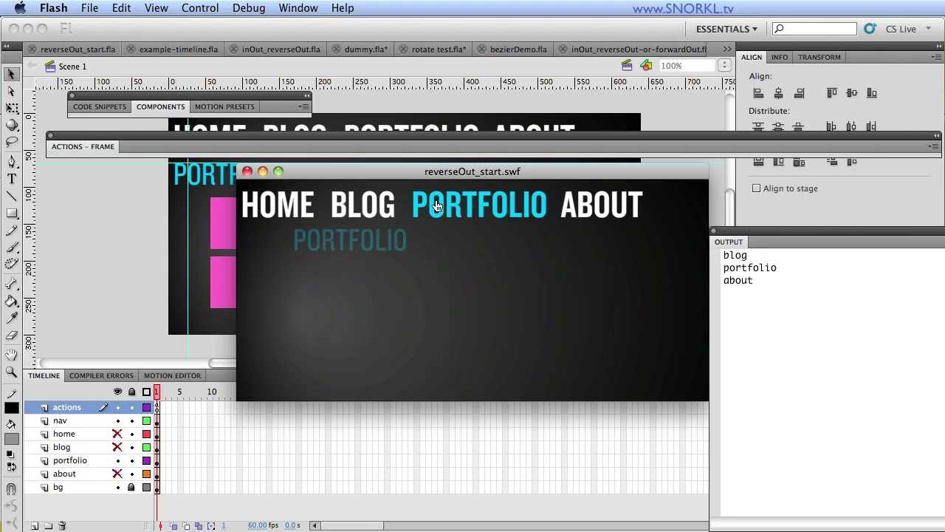
pyautogui.click(248, 172)
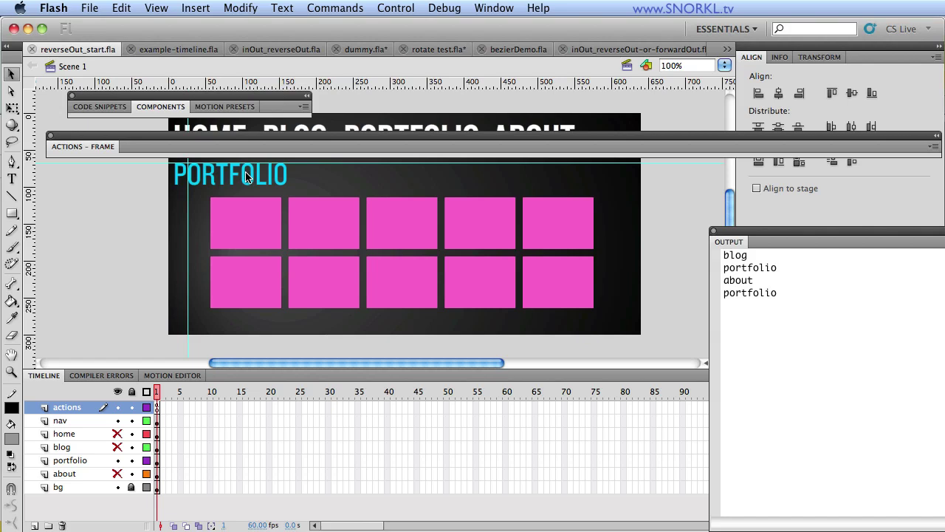
# In example-timeline.fla, widen the timeline and scrub the home_in animation, rewinding to frame 1
pyautogui.click(179, 50)
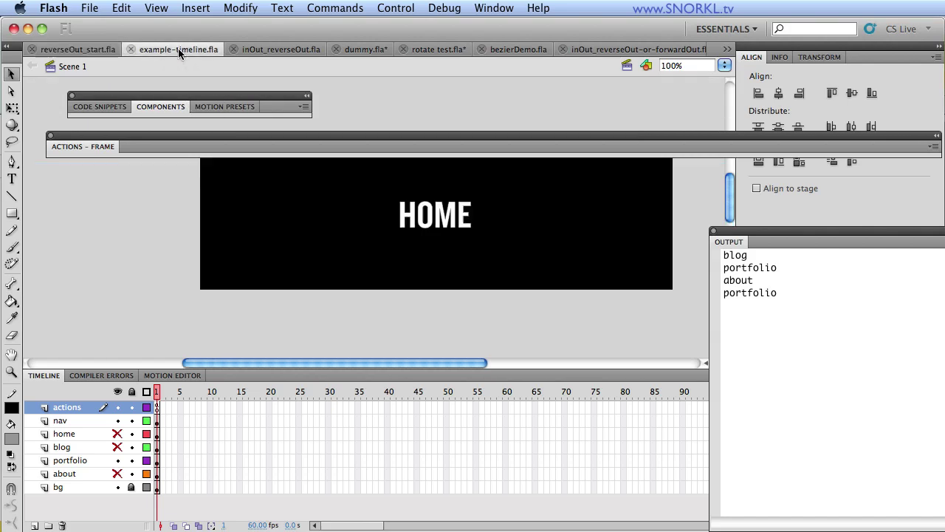
pyautogui.moveTo(780, 242); pyautogui.dragTo(866, 244)
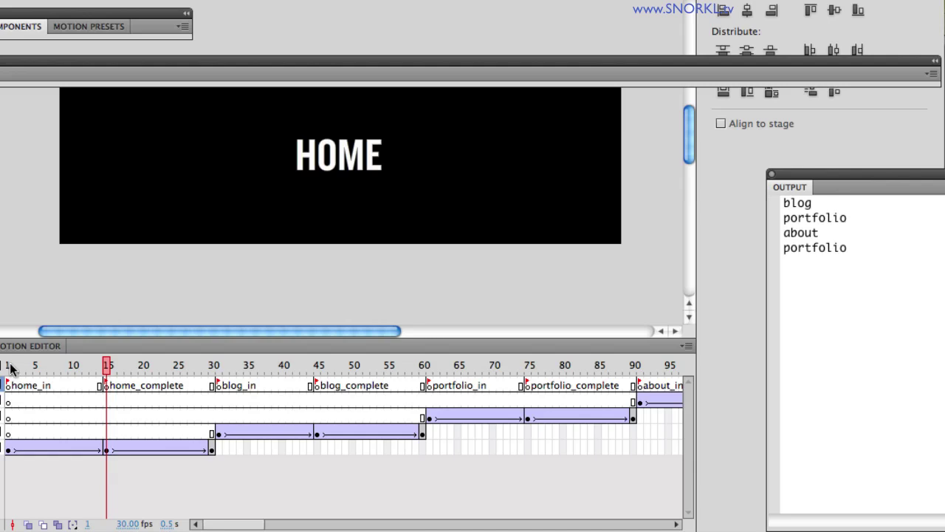
pyautogui.moveTo(11, 369); pyautogui.dragTo(425, 387)
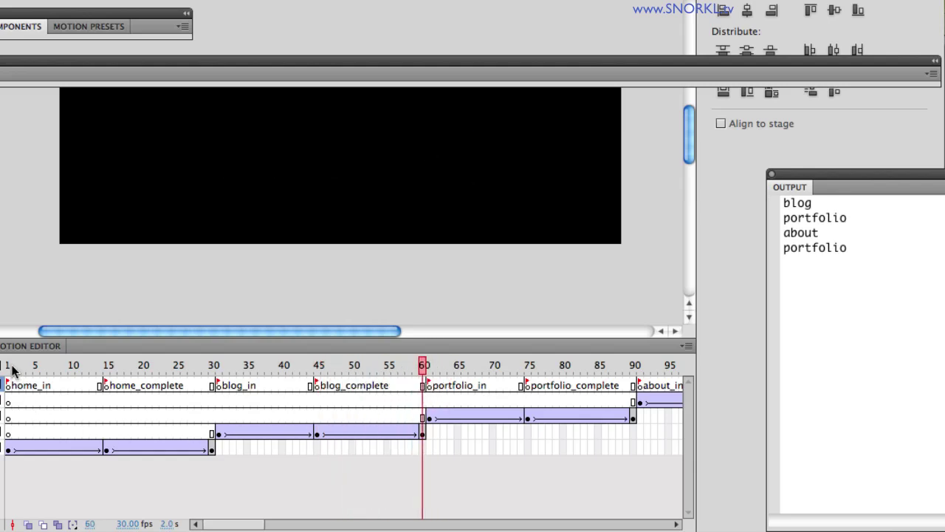
pyautogui.moveTo(12, 371); pyautogui.dragTo(77, 375)
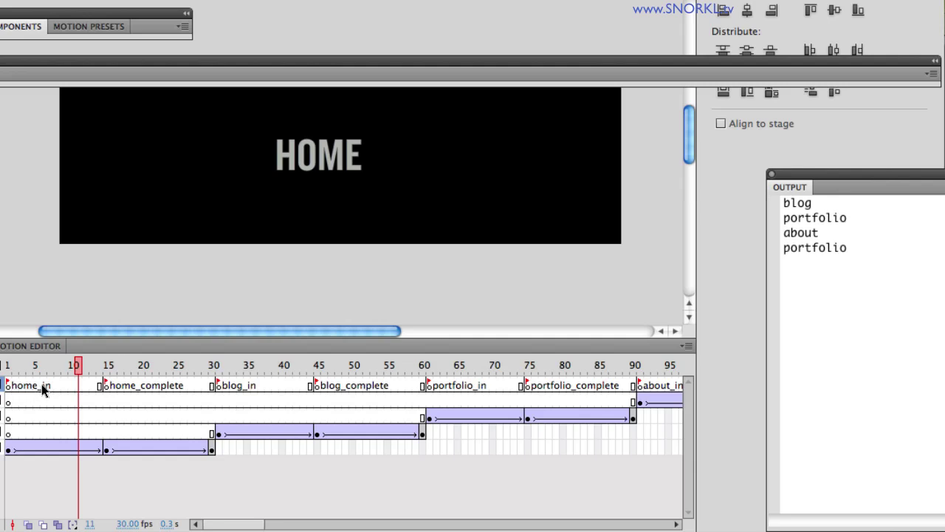
pyautogui.moveTo(77, 367); pyautogui.dragTo(7, 367)
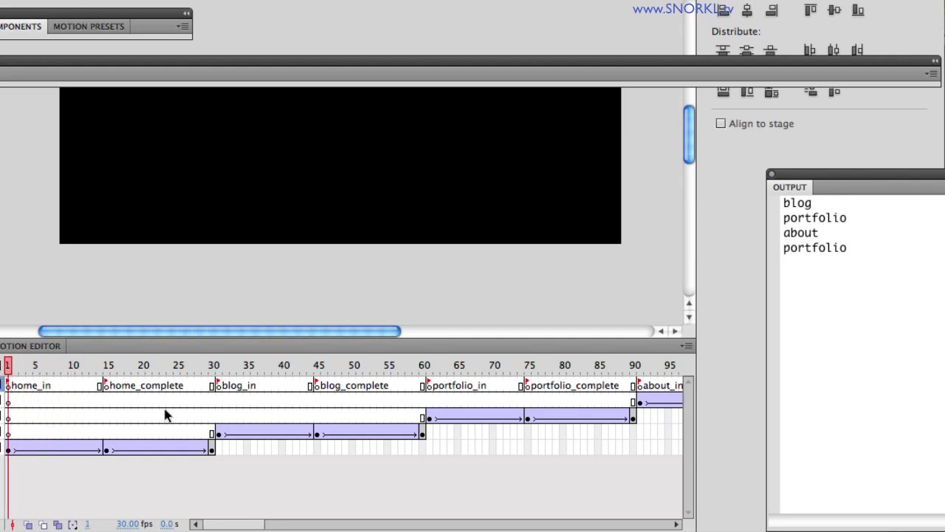
# Scrub the playhead through the blog_in and portfolio_in animations
pyautogui.moveTo(225, 367)
pyautogui.mouseDown()
pyautogui.moveTo(311, 376)
pyautogui.moveTo(318, 391)
pyautogui.mouseUp()
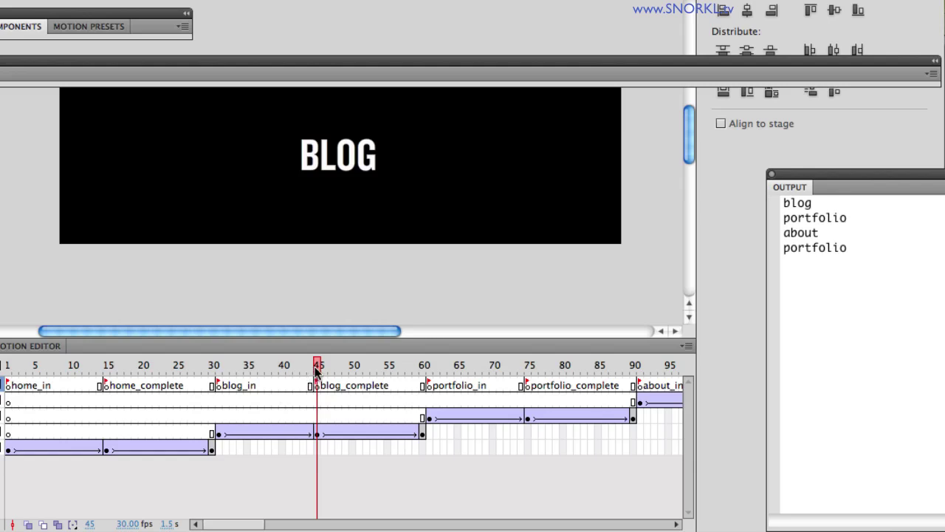
pyautogui.moveTo(316, 369); pyautogui.dragTo(219, 369)
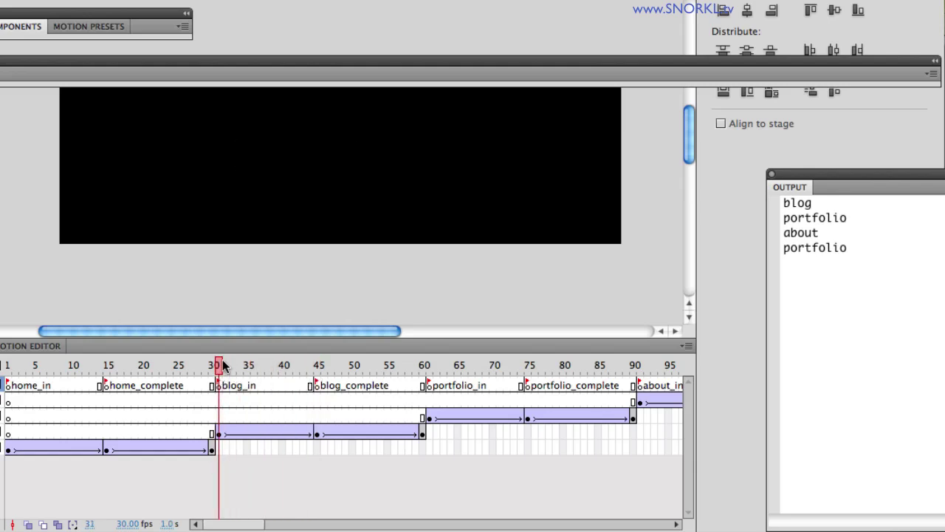
pyautogui.moveTo(427, 369); pyautogui.dragTo(528, 373)
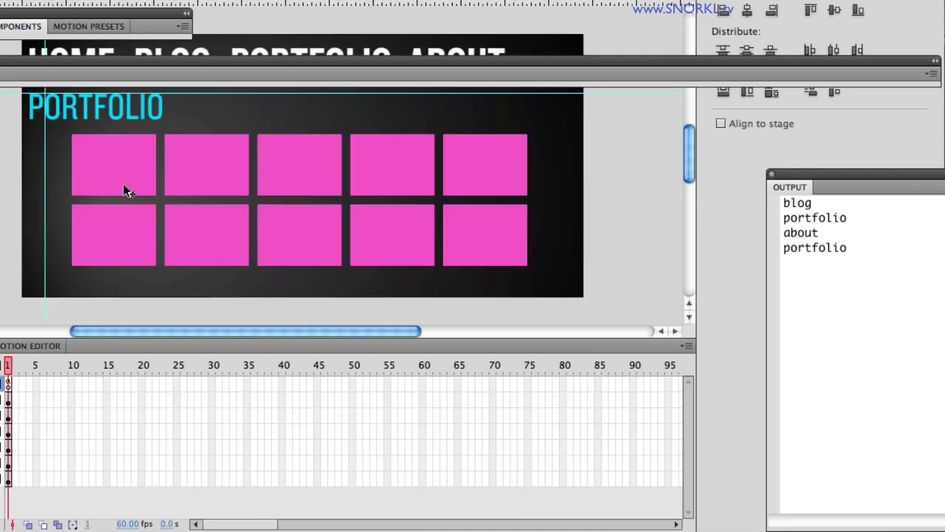
# Test reverseOut_start.fla again, visiting Blog, Portfolio and About before closing the preview
pyautogui.hotkey('ctrl', 'Return')
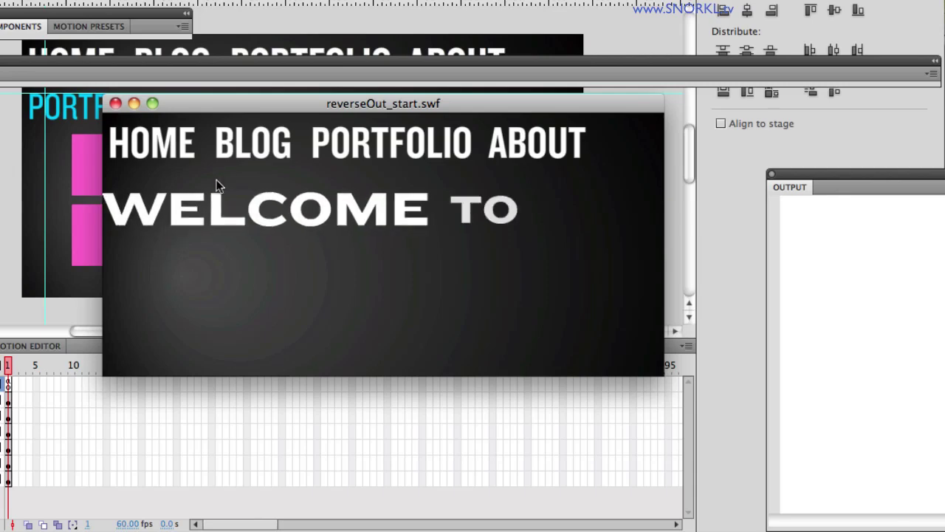
pyautogui.click(248, 162)
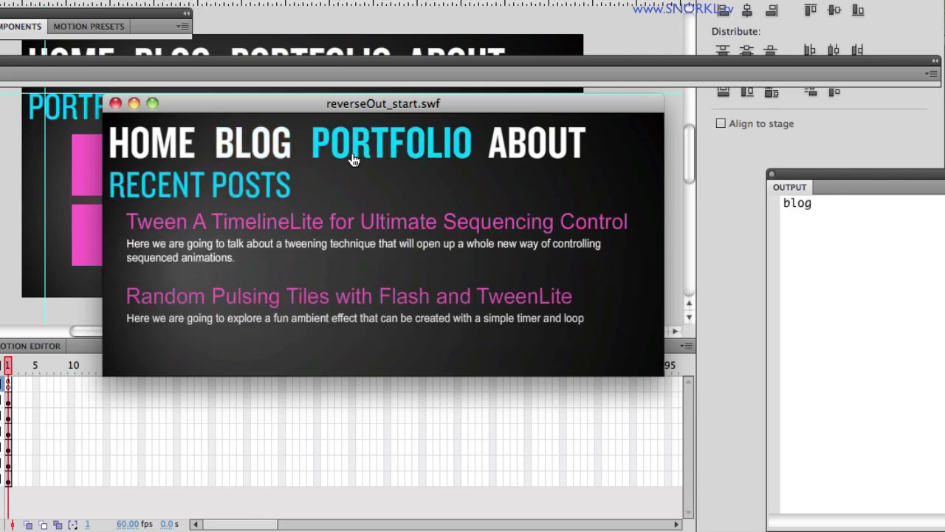
pyautogui.click(391, 144)
pyautogui.click(558, 143)
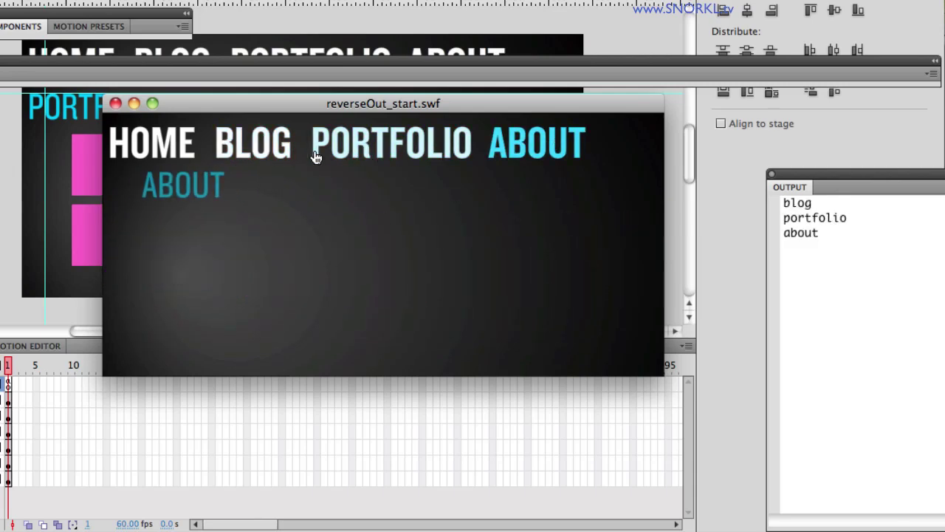
pyautogui.click(116, 104)
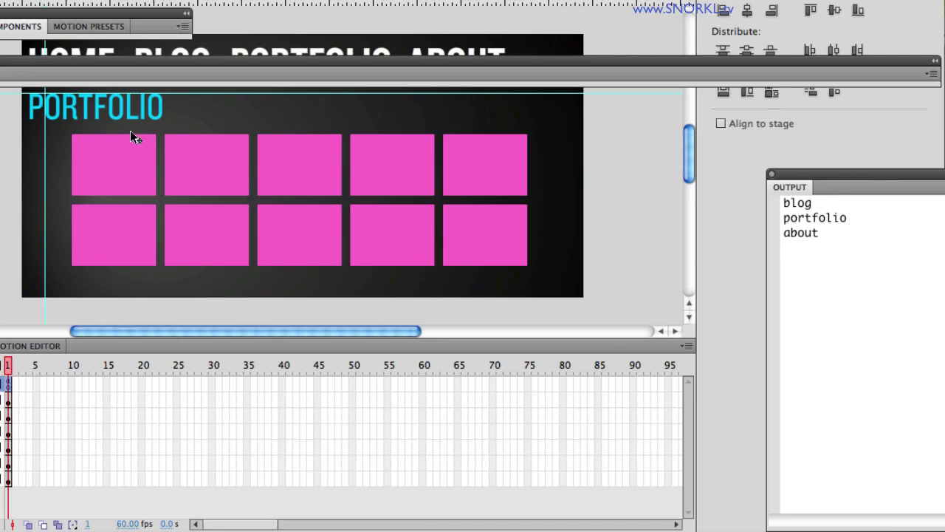
# Show the frame script and review navClick's targetSection, if condition and tweenTo argument
pyautogui.click(137, 76)
pyautogui.scroll(-4, 296, 318)
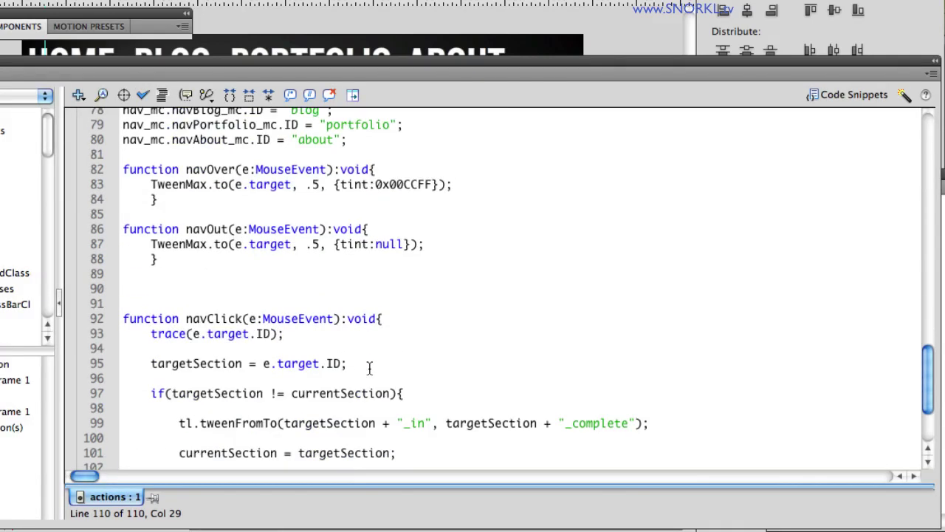
pyautogui.scroll(-3, 365, 362)
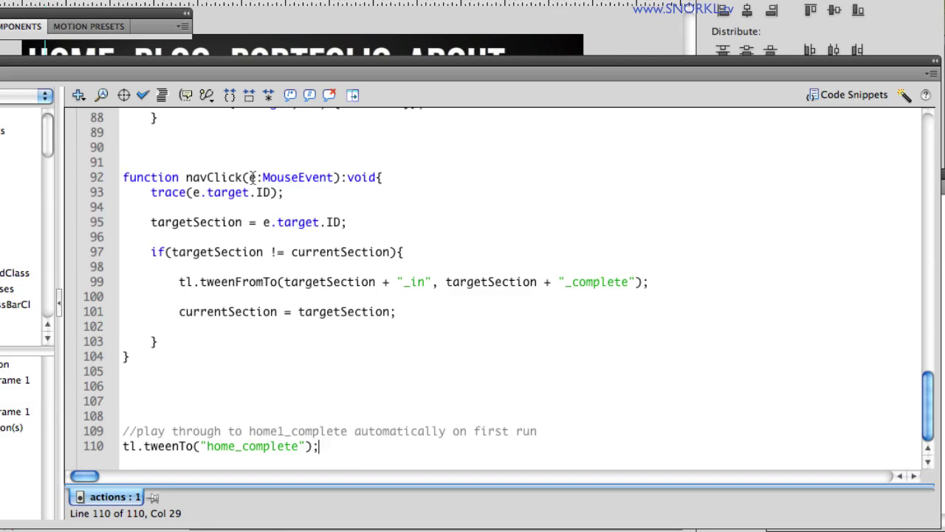
pyautogui.moveTo(149, 222); pyautogui.dragTo(247, 222)
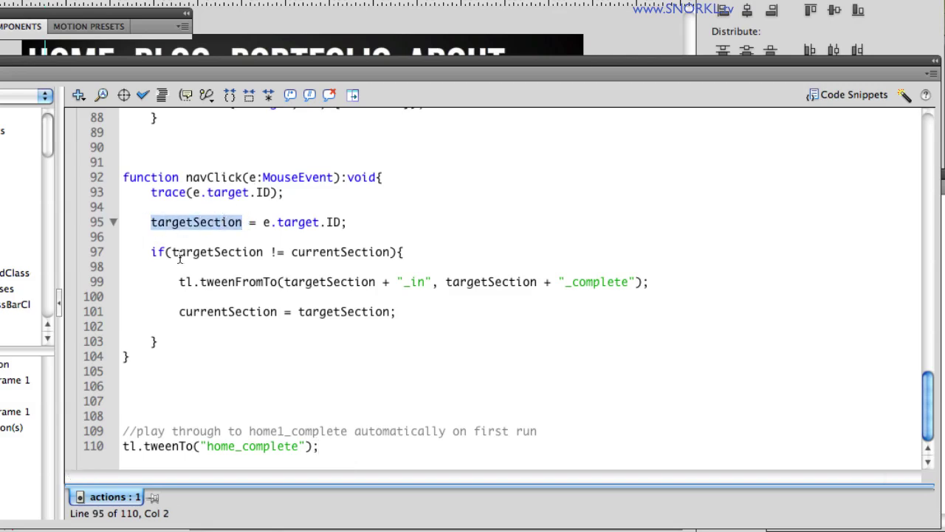
pyautogui.moveTo(143, 257); pyautogui.dragTo(425, 257)
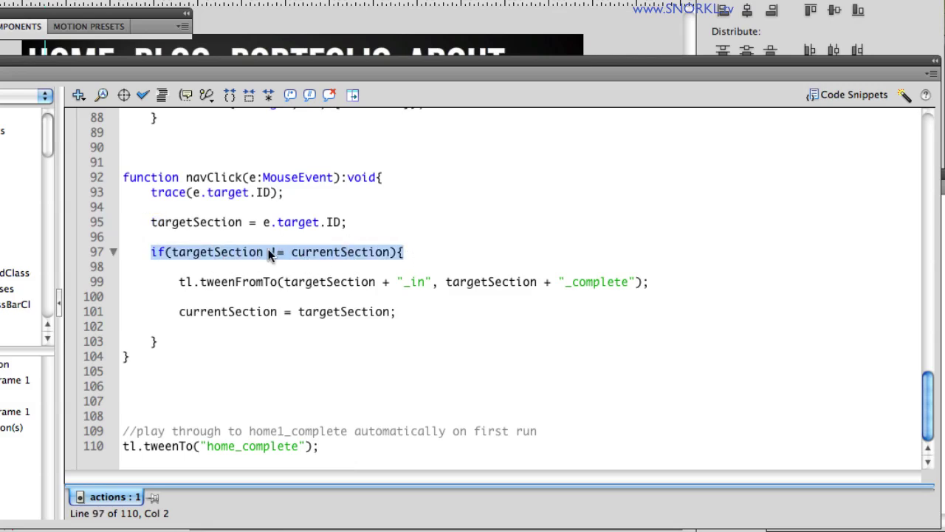
pyautogui.click(439, 309)
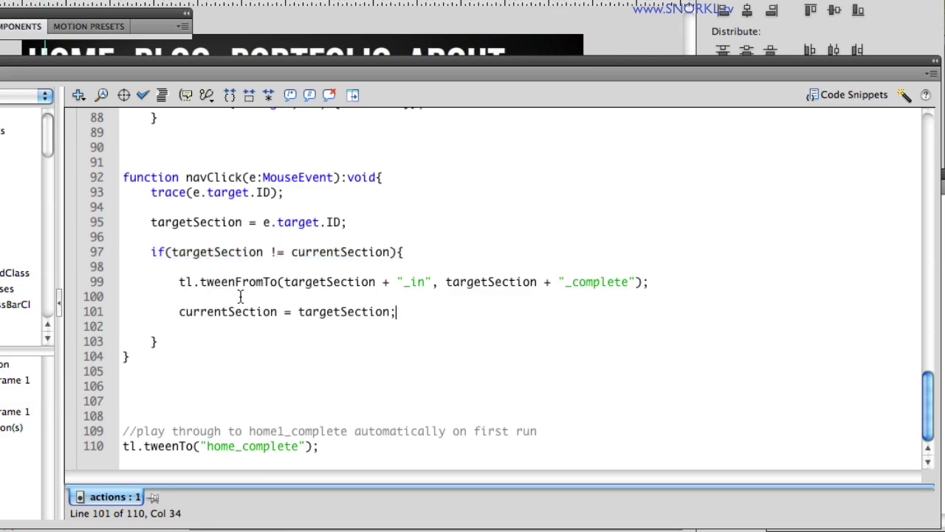
pyautogui.moveTo(287, 289); pyautogui.dragTo(638, 290)
pyautogui.click(414, 295)
# Replace lines 99–101 with tl.tweenTo(currentSection + "_in"); and test the movie
pyautogui.moveTo(170, 286); pyautogui.dragTo(426, 316)
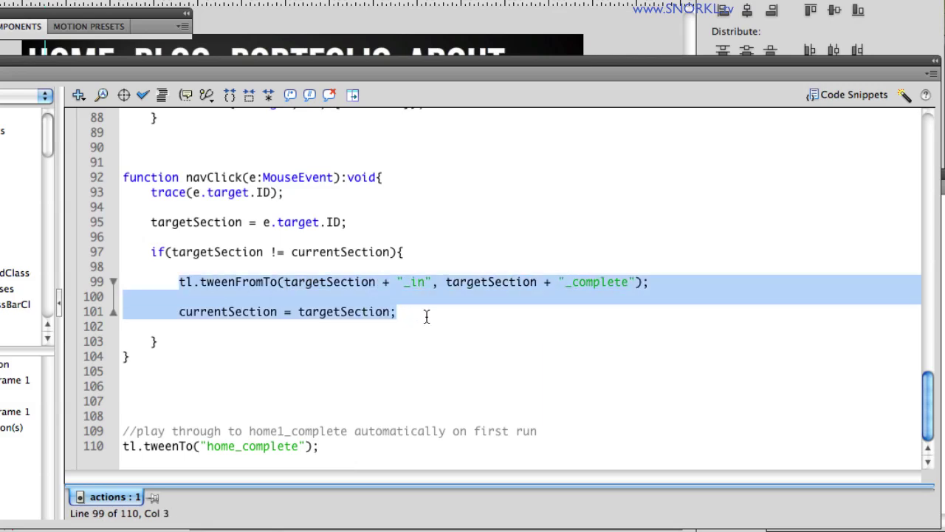
pyautogui.press('BackSpace')
pyautogui.write('tl')
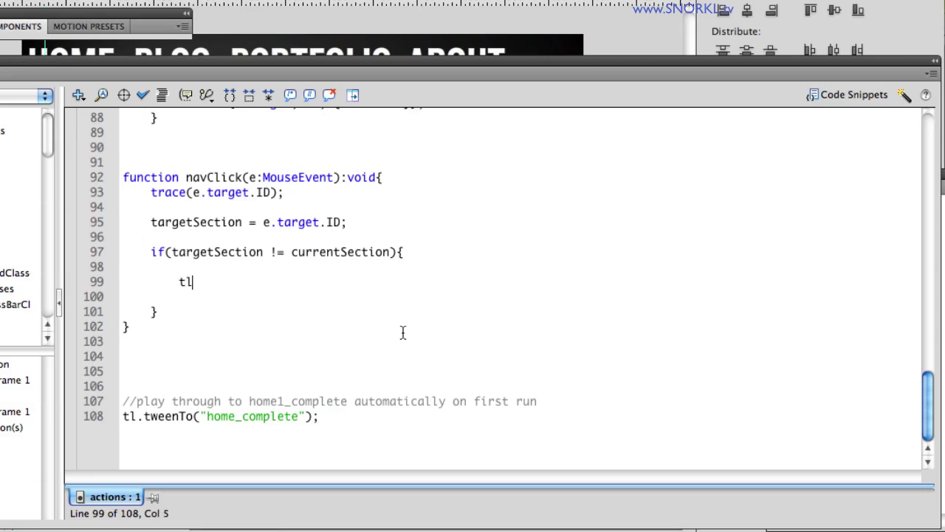
pyautogui.write('.tween')
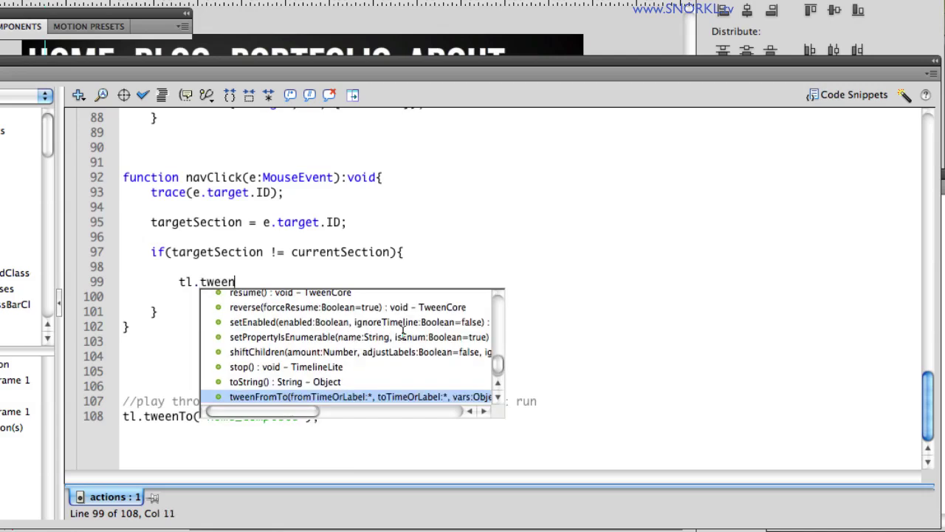
pyautogui.write('To')
pyautogui.press('Return')
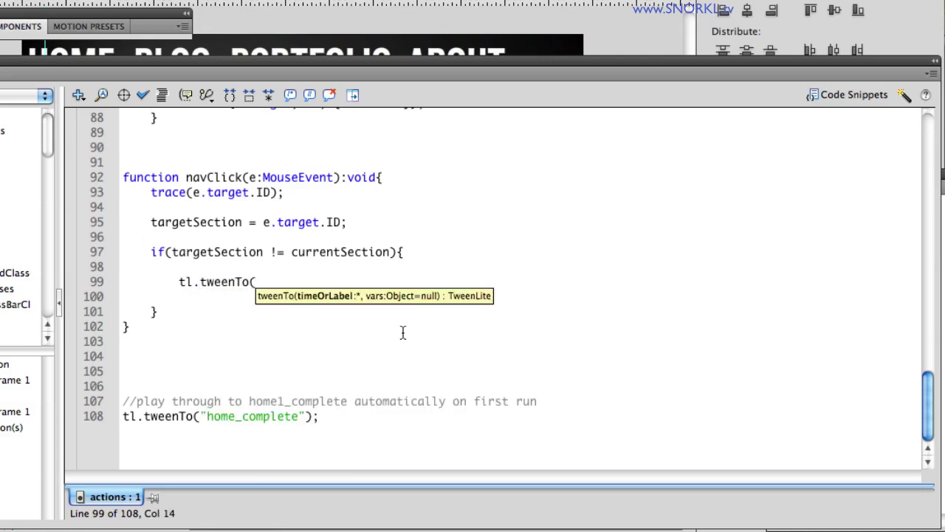
pyautogui.write('currentSe')
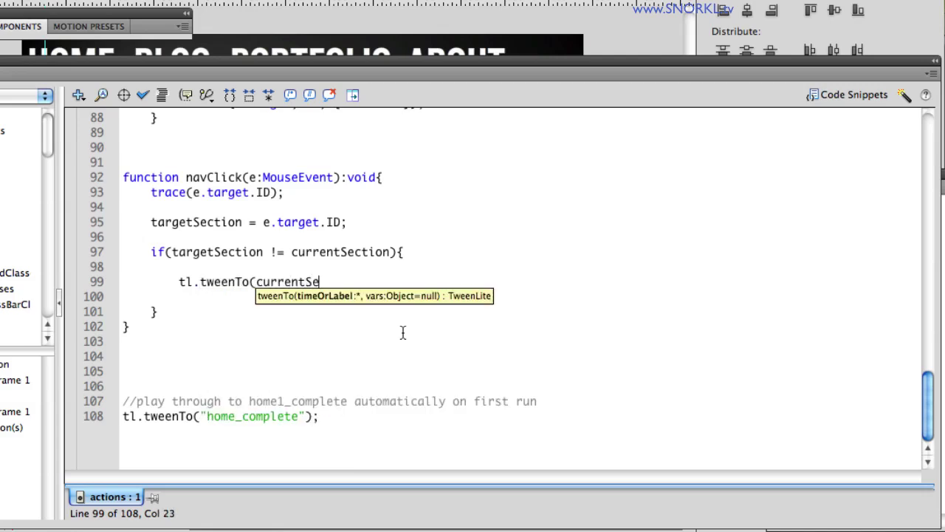
pyautogui.write('ction + ')
pyautogui.write('"_in')
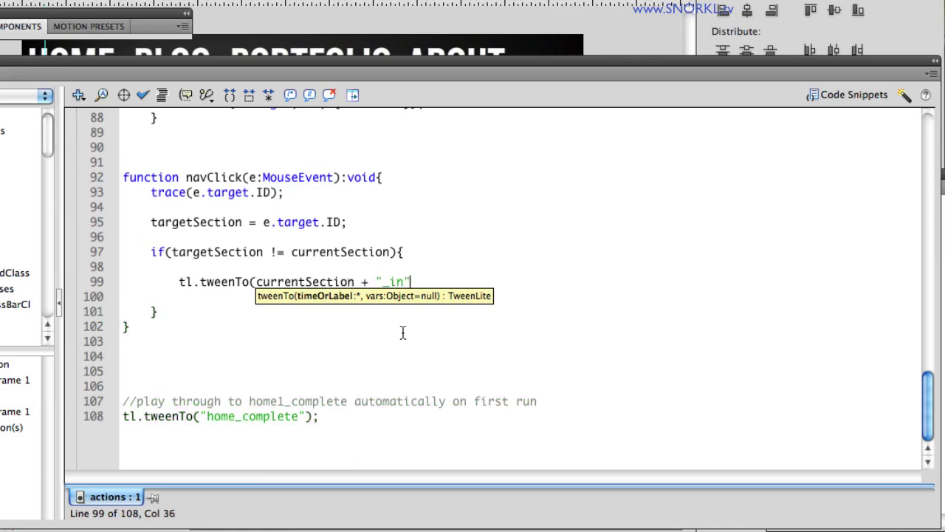
pyautogui.write(');')
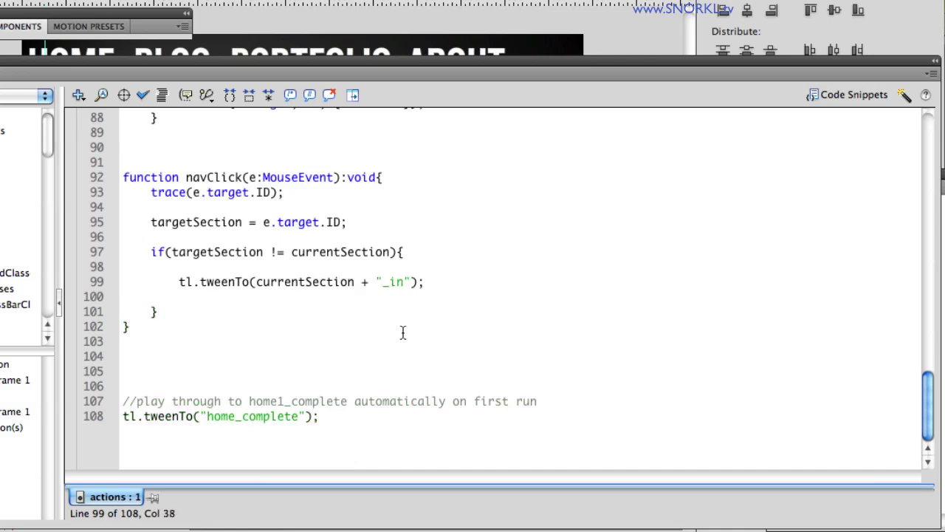
pyautogui.hotkey('ctrl', 'Return')
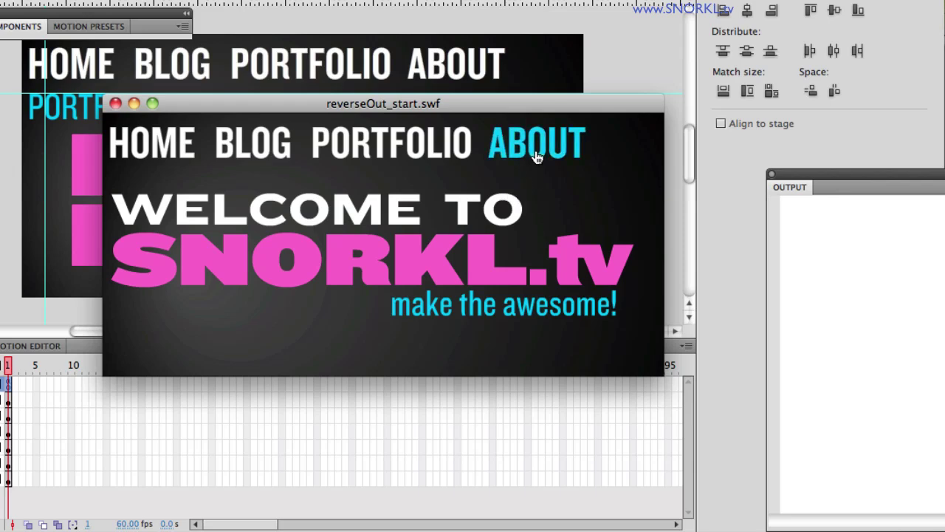
# Click About in the test movie to see home rewind out, then close it
pyautogui.click(537, 157)
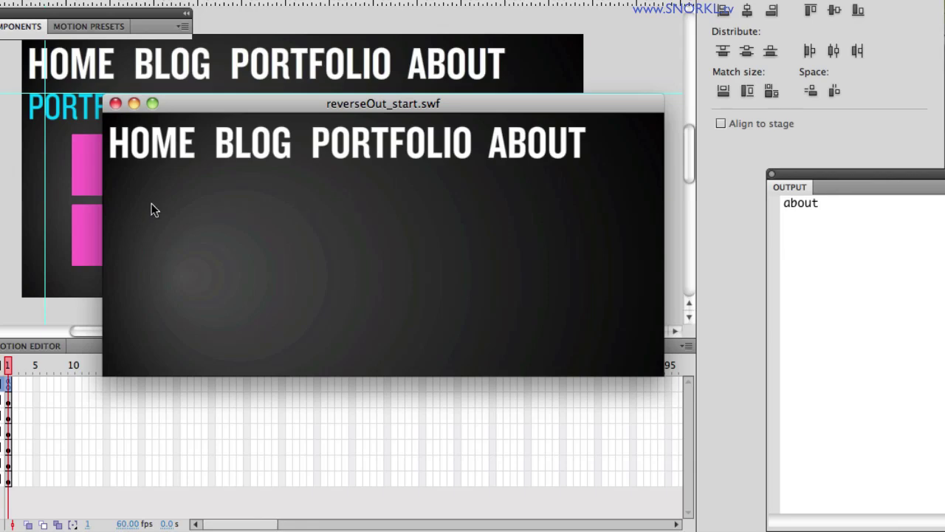
pyautogui.click(116, 102)
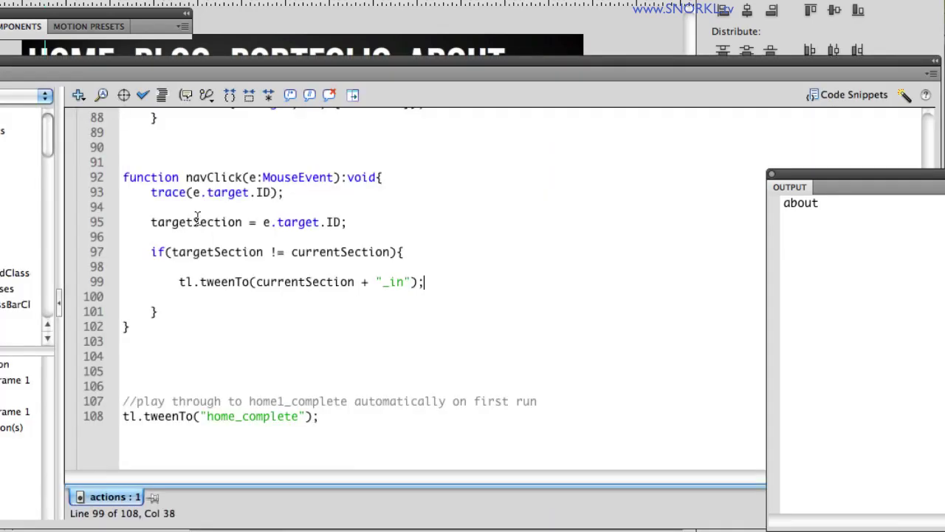
# Scroll up to review the currentSection declaration on line 6
pyautogui.scroll(7, 217, 234)
pyautogui.scroll(10, 217, 235)
pyautogui.scroll(10, 217, 234)
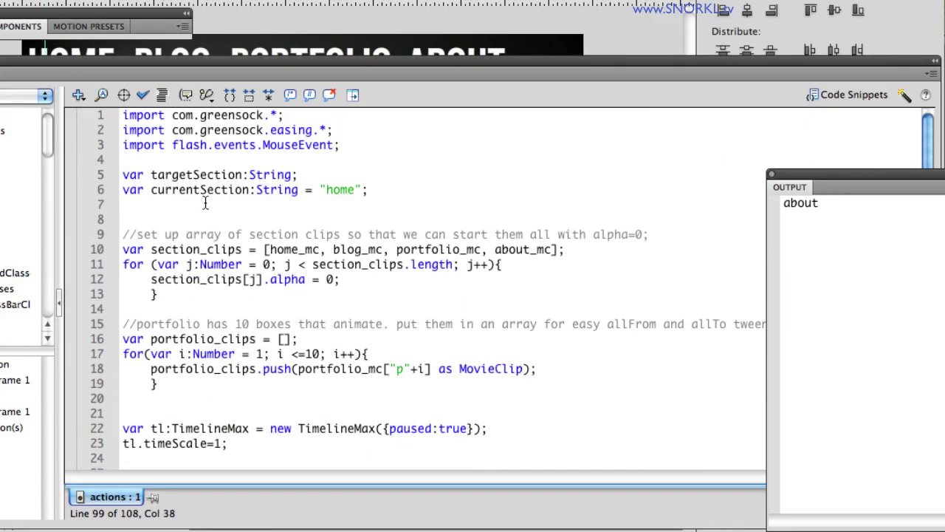
pyautogui.moveTo(124, 191); pyautogui.dragTo(376, 198)
pyautogui.click(377, 198)
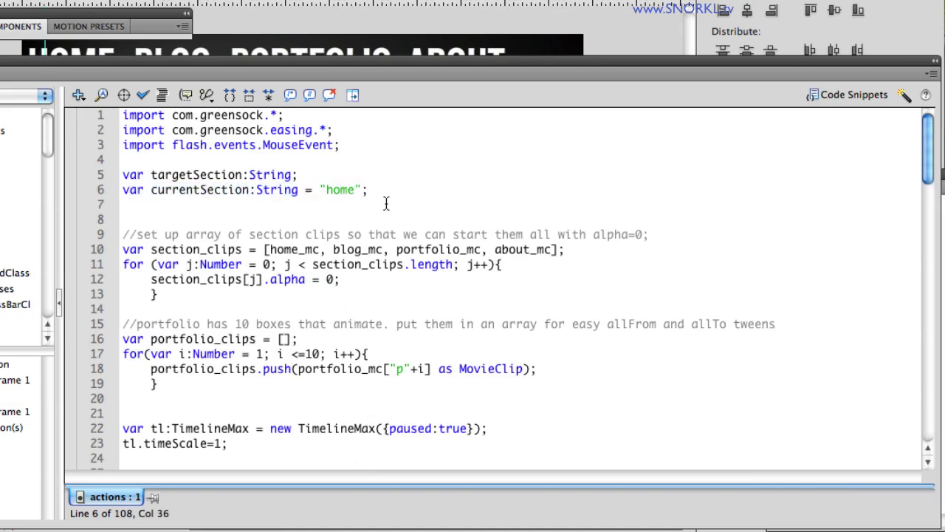
# Change the first-run tween on line 108 to "about_complete" and test the movie
pyautogui.scroll(-8, 385, 205)
pyautogui.scroll(-2, 387, 214)
pyautogui.scroll(-18, 391, 222)
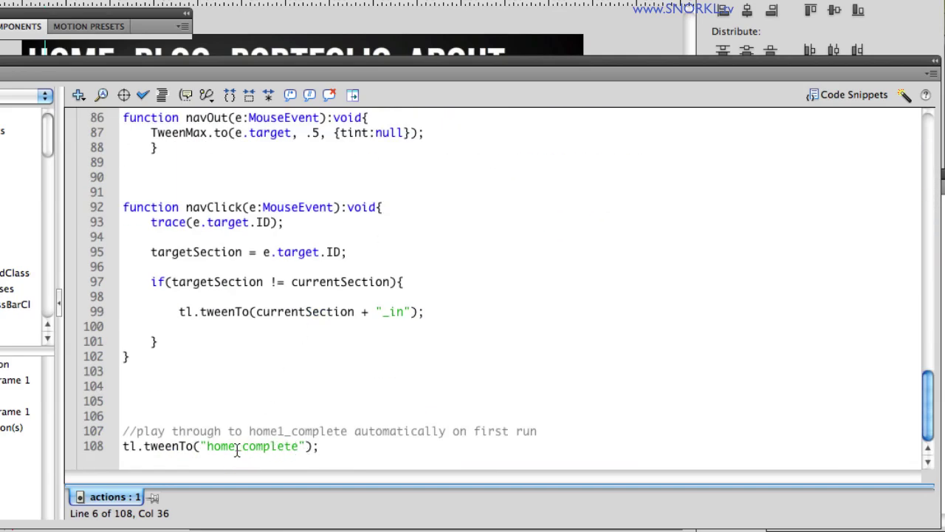
pyautogui.moveTo(236, 446); pyautogui.dragTo(207, 446)
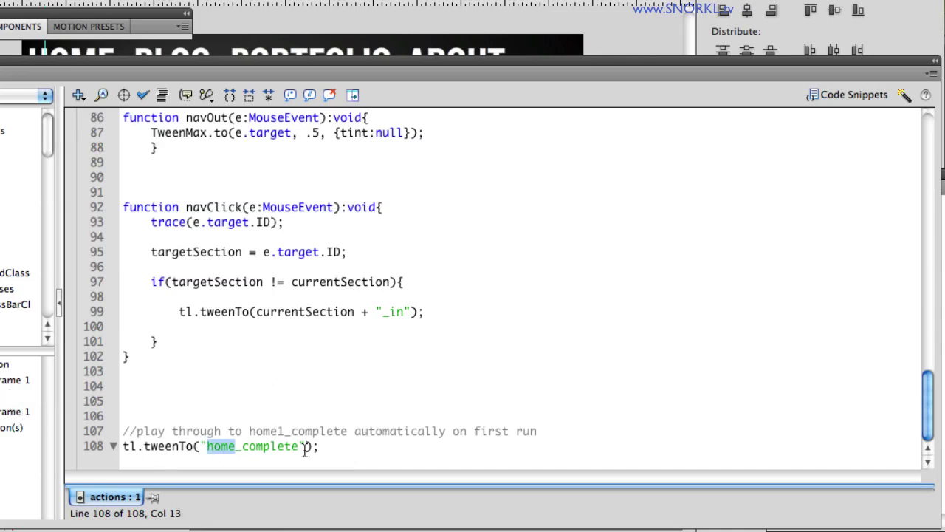
pyautogui.write('port')
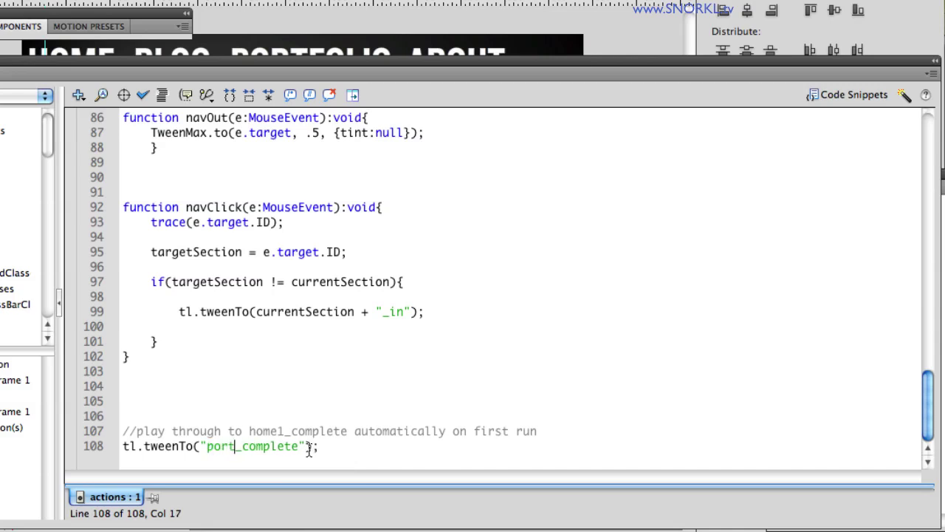
pyautogui.write('foli')
pyautogui.press('BackSpace')
pyautogui.press('BackSpace')
pyautogui.press('BackSpace')
pyautogui.press('BackSpace')
pyautogui.press('BackSpace')
pyautogui.press('BackSpace')
pyautogui.press('BackSpace')
pyautogui.press('BackSpace')
pyautogui.write('abou')
pyautogui.write('t')
pyautogui.hotkey('ctrl', 'Return')
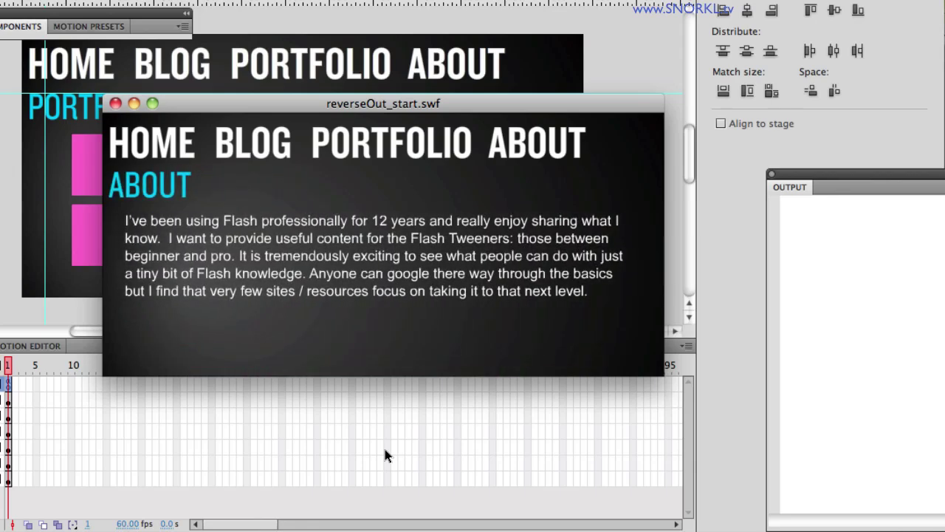
# Click Blog in the test movie to watch About rewind out, then close the preview
pyautogui.click(236, 157)
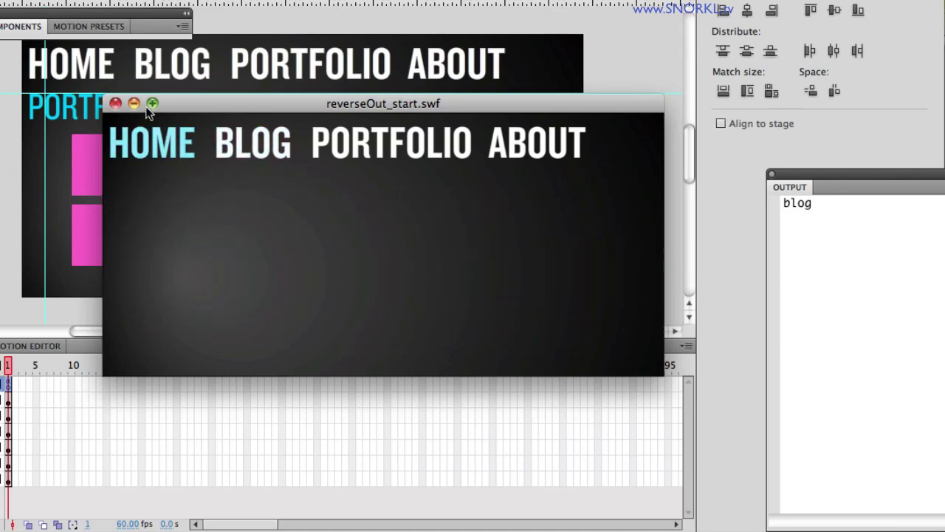
pyautogui.click(117, 104)
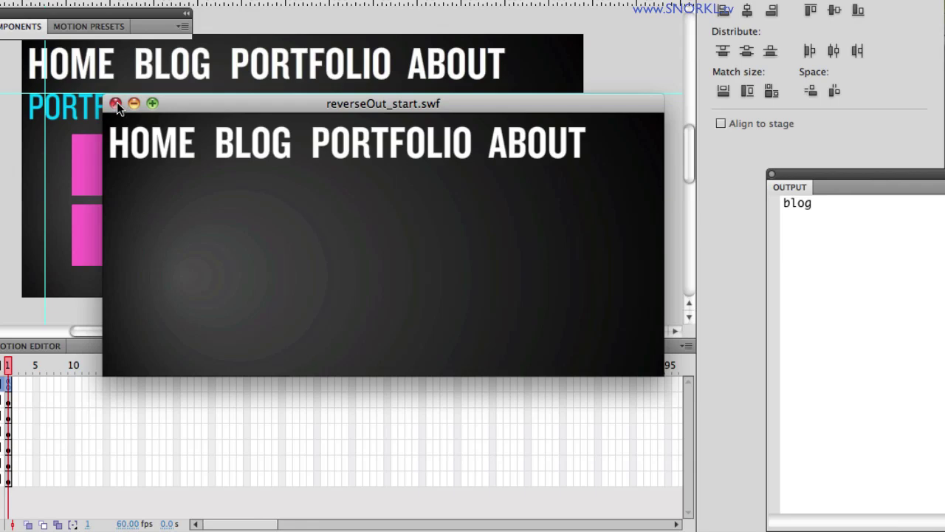
pyautogui.click(117, 103)
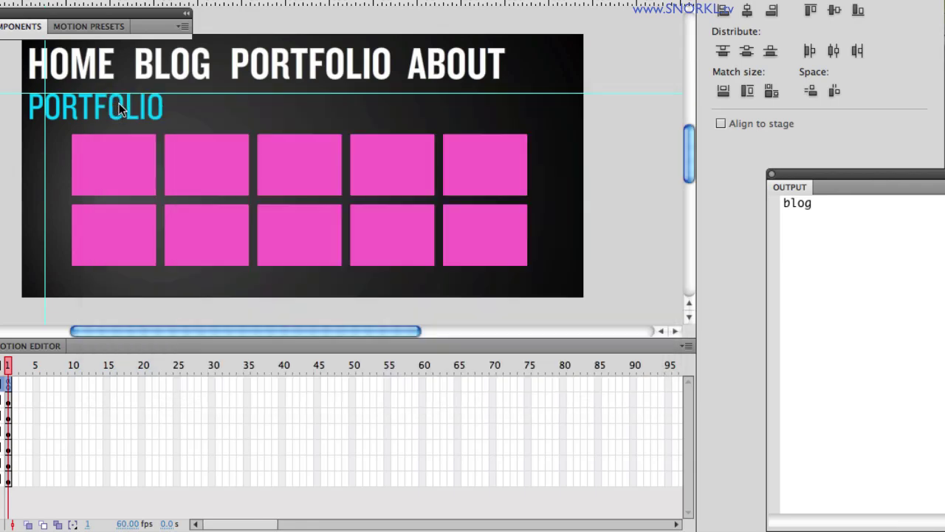
# Bring the frame's ActionScript back up at the navClick function with F9
pyautogui.hotkey('alt', 'F9')
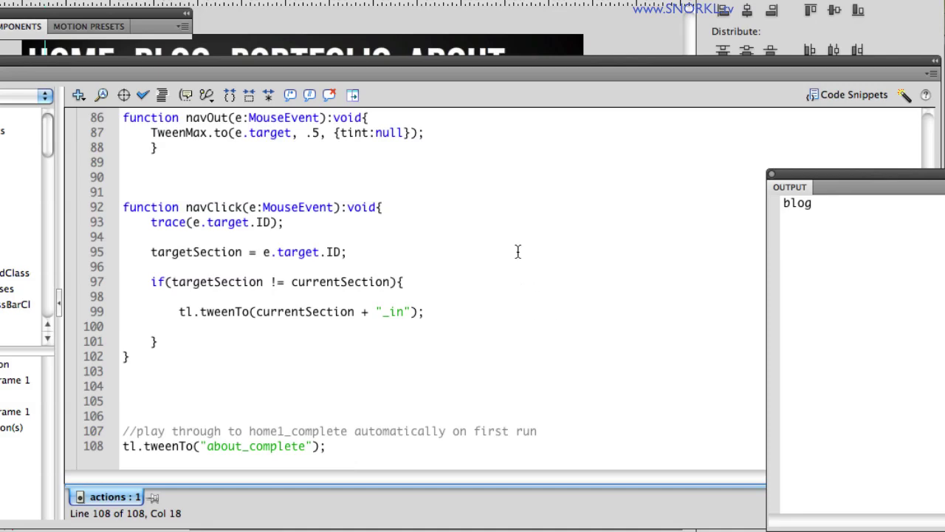
pyautogui.scroll(3, 518, 252)
pyautogui.scroll(3, 519, 253)
pyautogui.scroll(1, 520, 255)
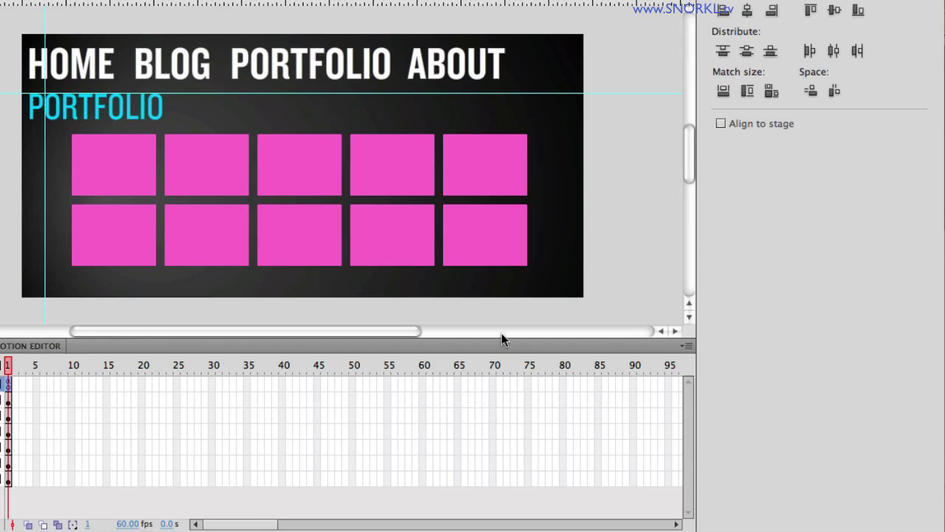
pyautogui.press('F9')
# Scroll to the blog_mc TweenMax.to call on line 40 and place the caret after false
pyautogui.scroll(-6, 508, 319)
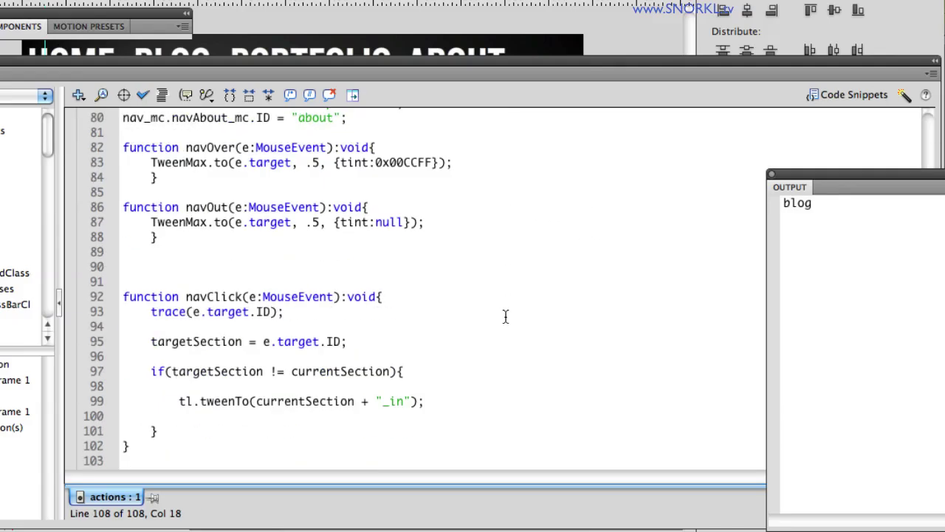
pyautogui.scroll(-2, 505, 315)
pyautogui.scroll(7, 505, 316)
pyautogui.scroll(9, 509, 310)
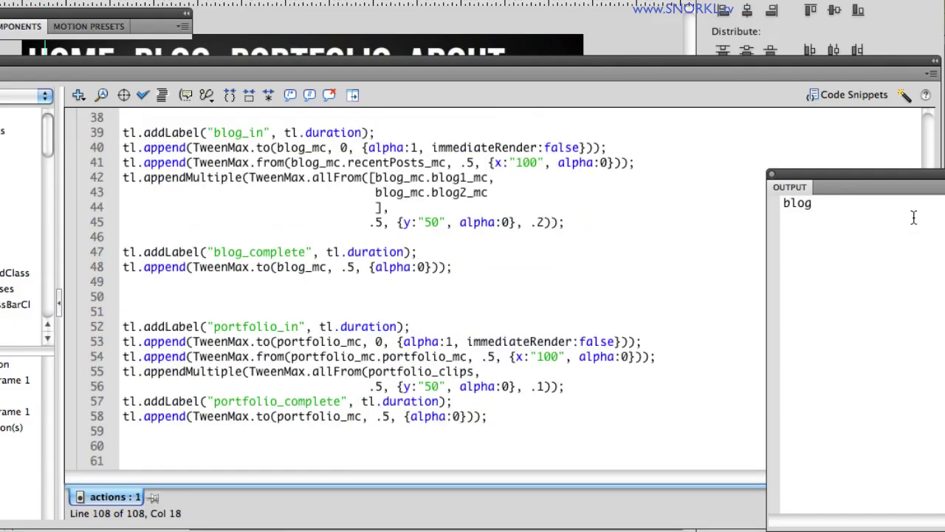
pyautogui.moveTo(885, 185); pyautogui.dragTo(944, 229)
pyautogui.click(509, 236)
pyautogui.scroll(1, 510, 237)
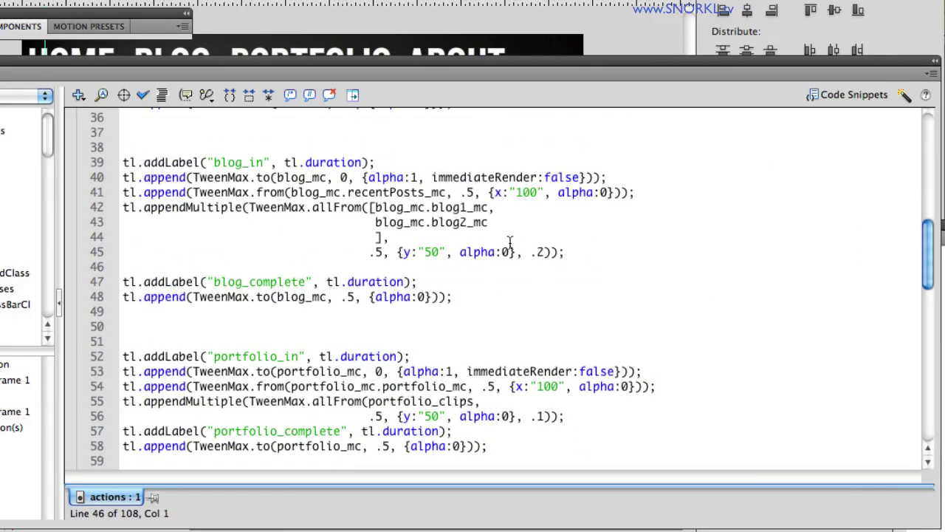
pyautogui.click(581, 177)
# Append , onStart:setSection, onStartParams:["home"] to line 40, removing the stray quote
pyautogui.write(',')
pyautogui.press('BackSpace')
pyautogui.press('BackSpace')
pyautogui.write(',')
pyautogui.press('BackSpace')
pyautogui.write(', onStart:setSection, onStartParams:["home"]\'')
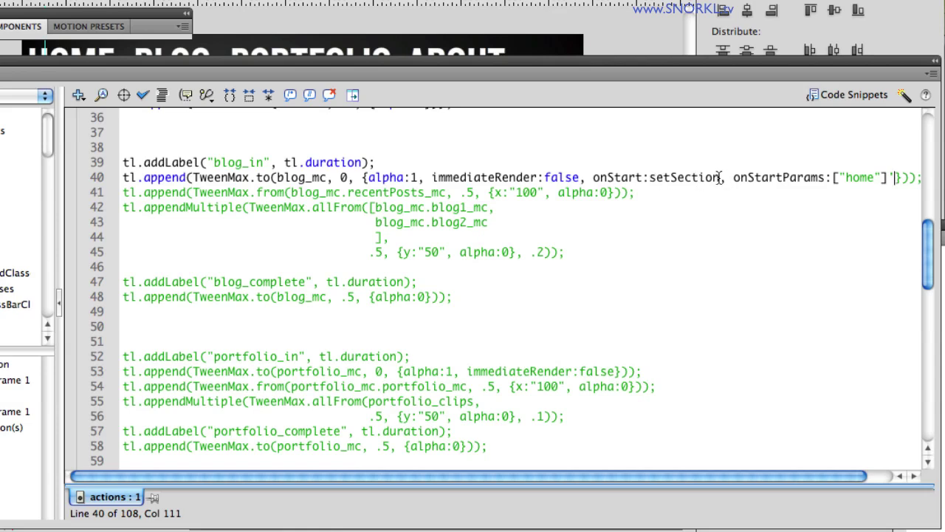
pyautogui.click(887, 178)
pyautogui.press('BackSpace')
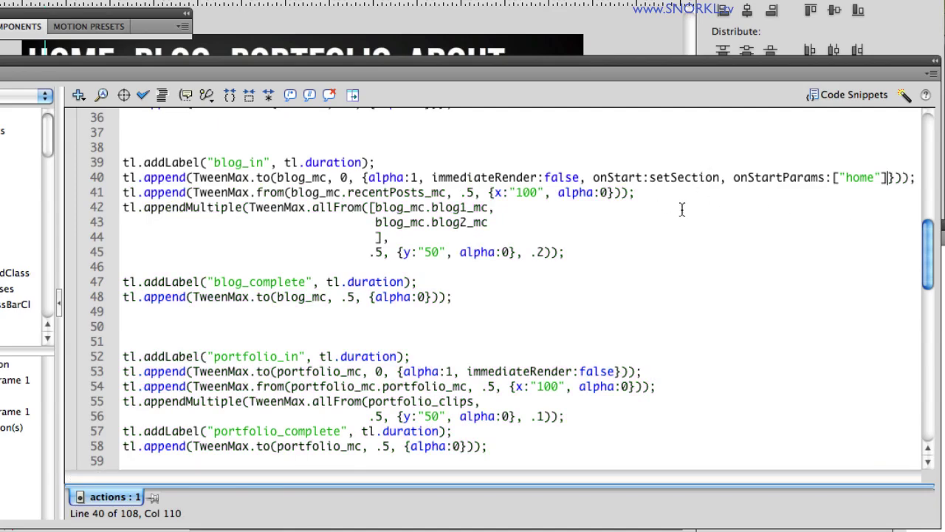
pyautogui.scroll(-10, 318, 290)
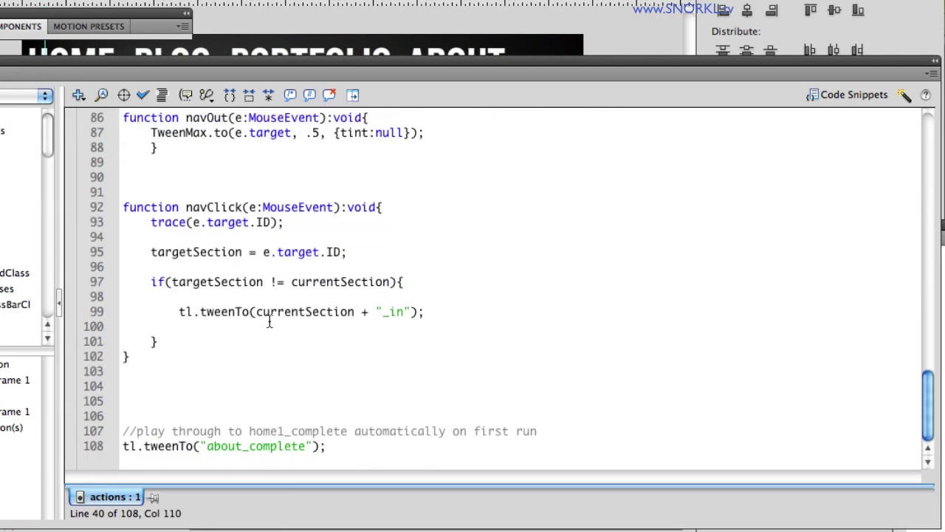
# Below navClick, write function setSection(section):void with body currentSection = section
pyautogui.click(164, 382)
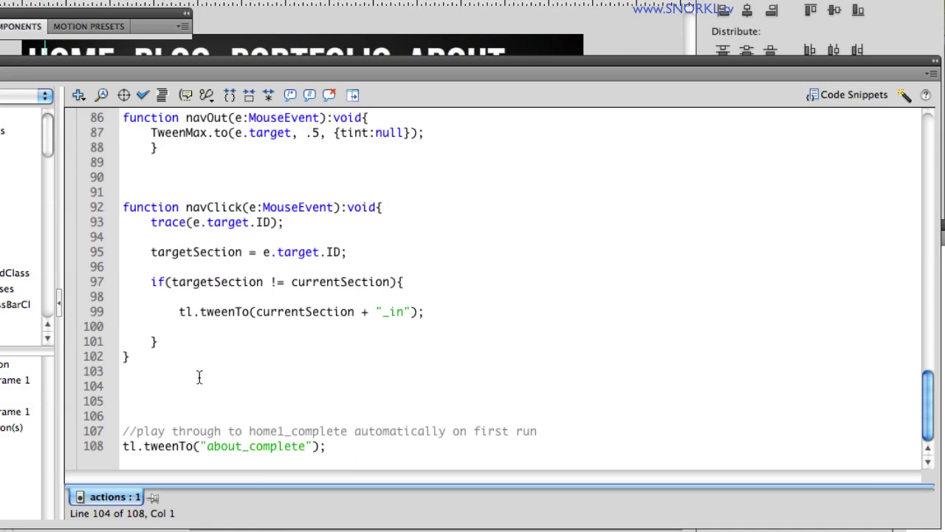
pyautogui.write('function set')
pyautogui.write('Section(')
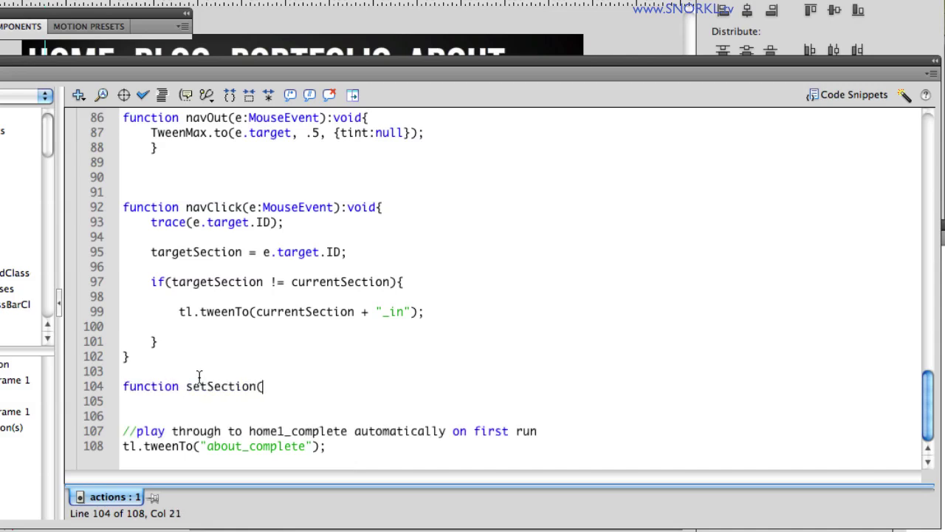
pyautogui.write('section)')
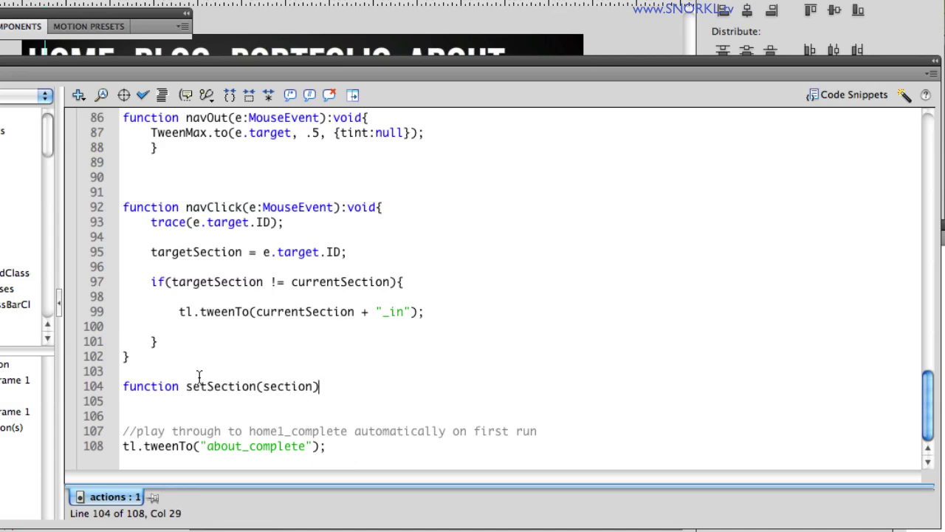
pyautogui.write(':void')
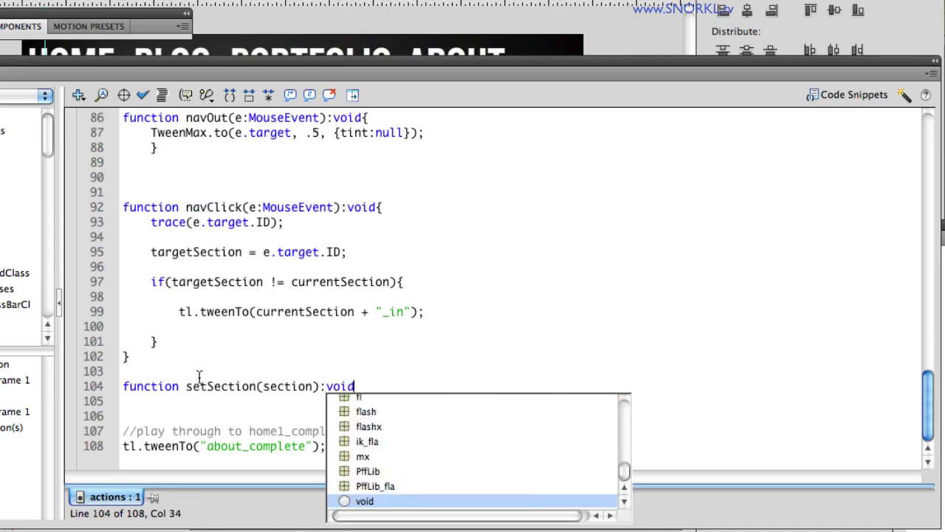
pyautogui.press('Escape')
pyautogui.write('{}')
pyautogui.press('Left')
pyautogui.press('Return')
pyautogui.press('Return')
pyautogui.press('Up')
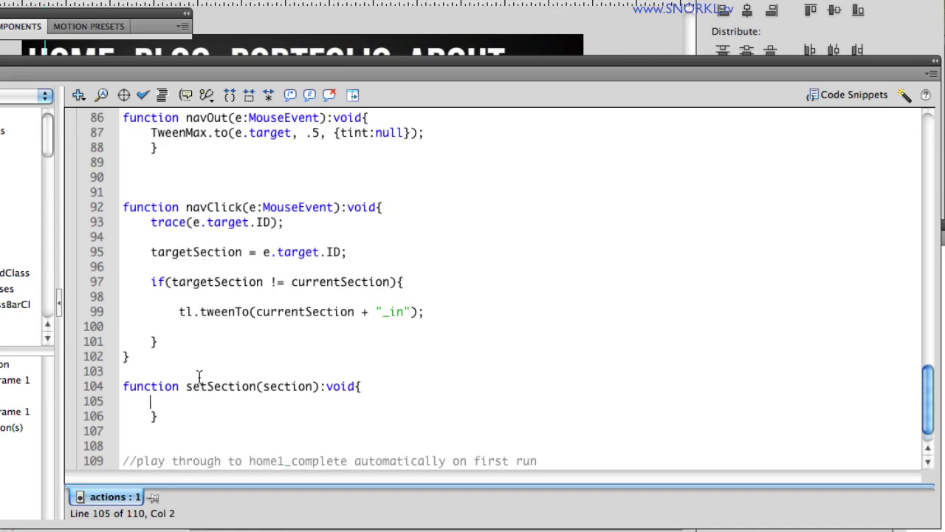
pyautogui.write('currentSecti')
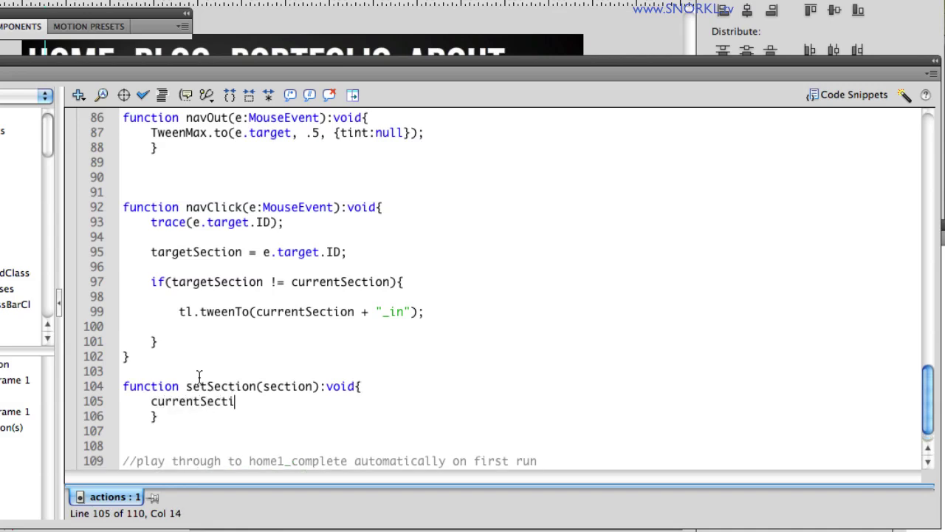
pyautogui.write('on = secti')
pyautogui.write('on;')
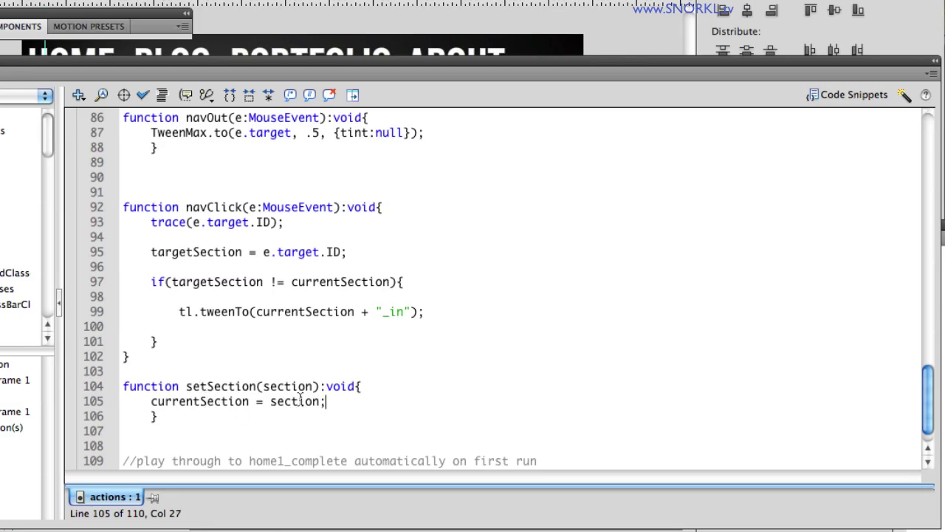
# Change the onStartParams value on line 40 from "home" to "blog"
pyautogui.scroll(4, 585, 346)
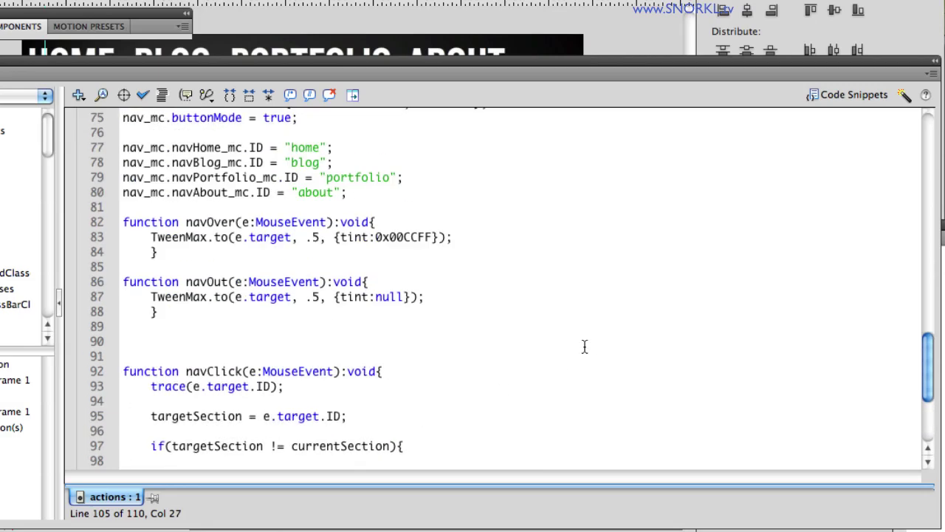
pyautogui.scroll(11, 595, 329)
pyautogui.scroll(10, 597, 323)
pyautogui.scroll(2, 670, 336)
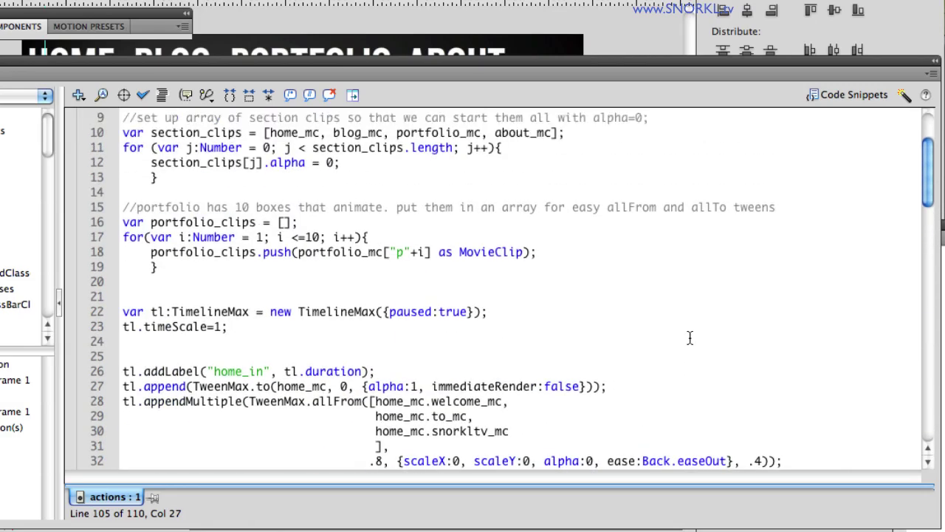
pyautogui.scroll(-3, 690, 336)
pyautogui.scroll(-2, 690, 335)
pyautogui.scroll(-2, 714, 342)
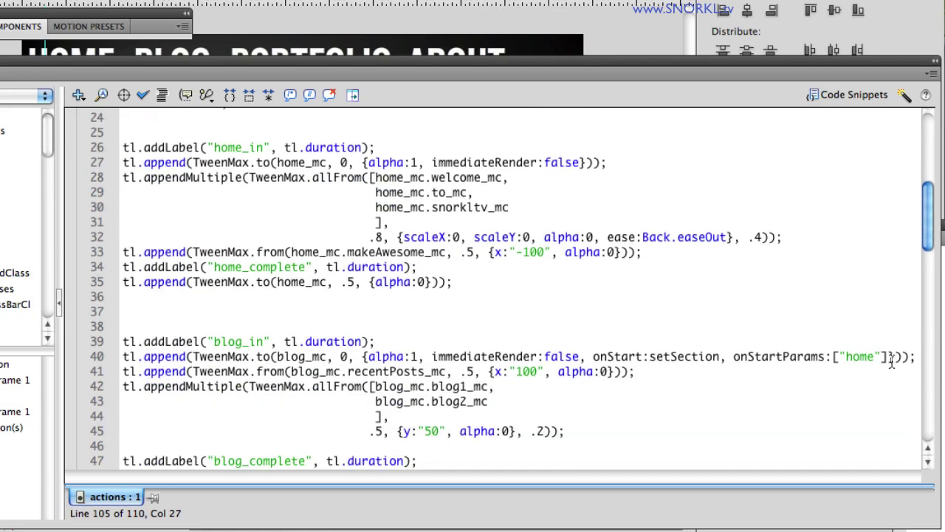
pyautogui.moveTo(887, 358); pyautogui.dragTo(582, 358)
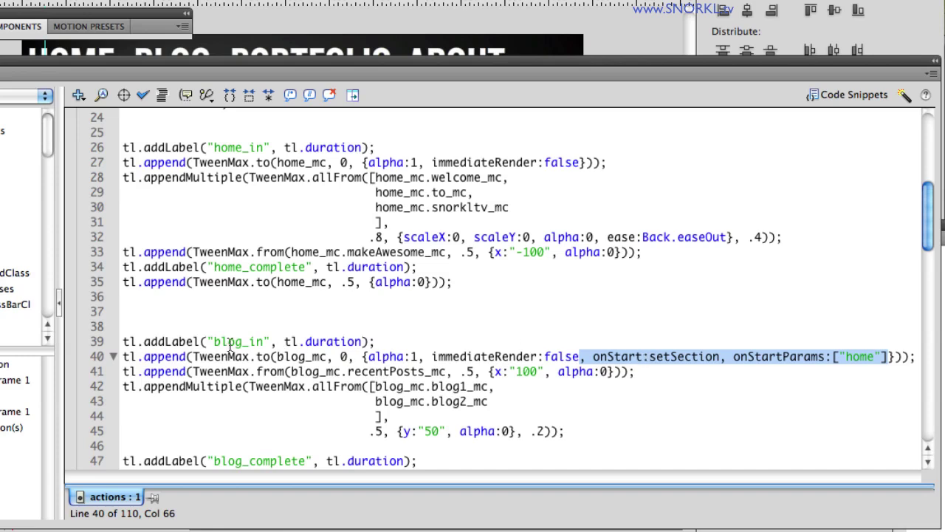
pyautogui.click(878, 357)
pyautogui.moveTo(874, 355); pyautogui.dragTo(848, 360)
pyautogui.write('bl')
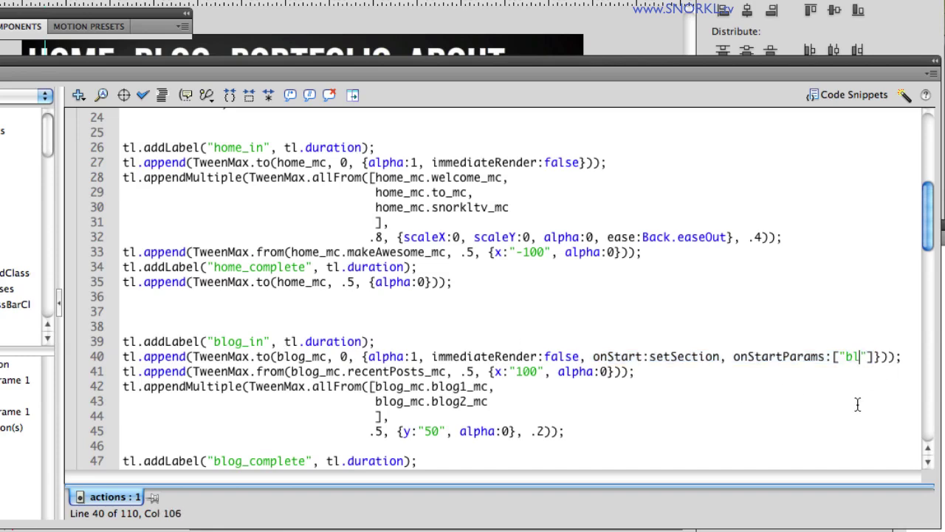
pyautogui.write('og')
# Append , onStart:setSection, onStartParams:["home"] after false on line 27's home tween
pyautogui.scroll(5, 557, 308)
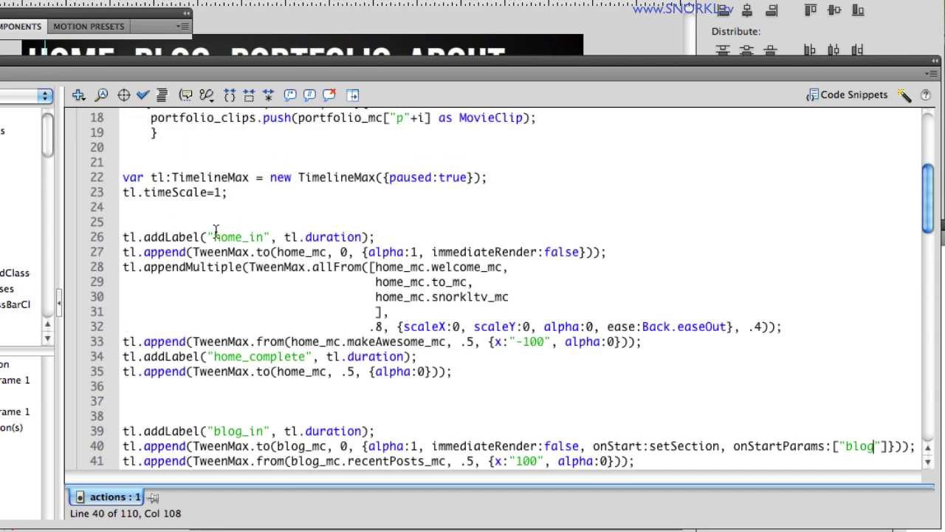
pyautogui.click(580, 252)
pyautogui.write(', onStart:setSection, onStartParams:["home"]')
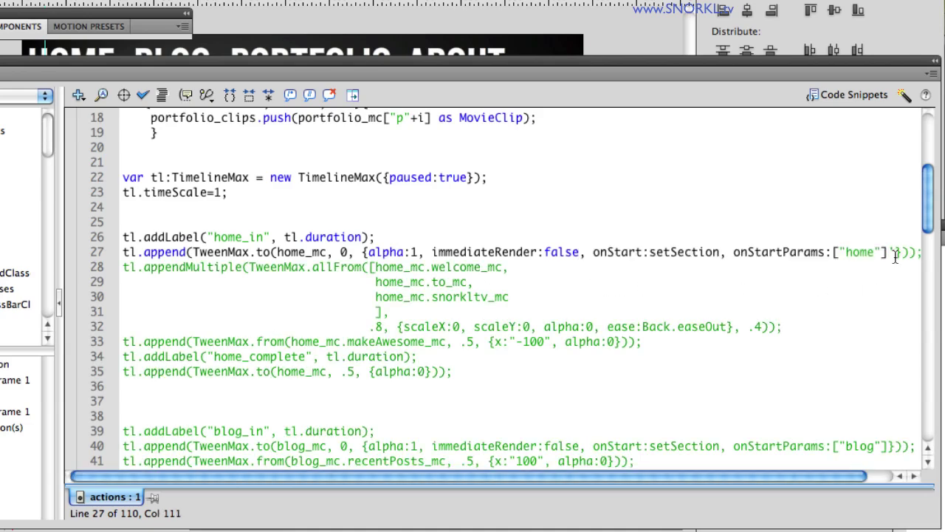
pyautogui.press('BackSpace')
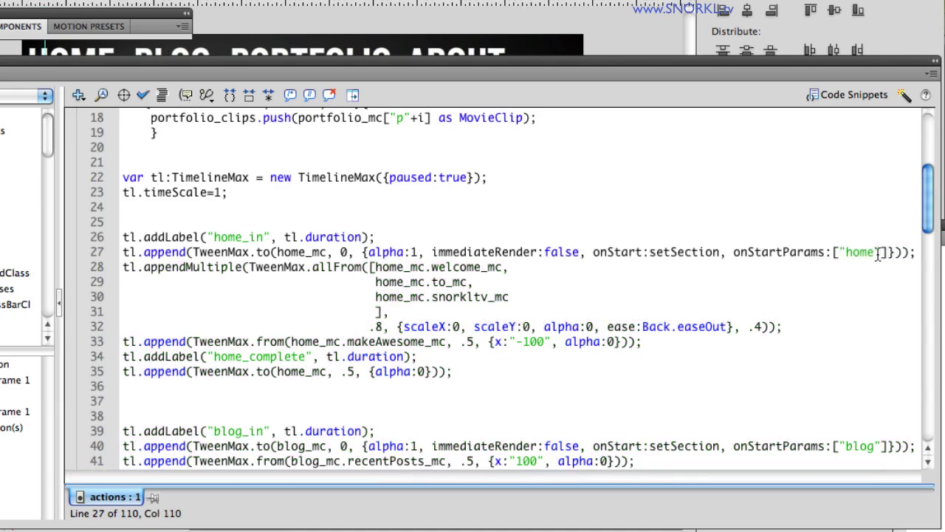
pyautogui.click(876, 255)
pyautogui.scroll(-3, 853, 388)
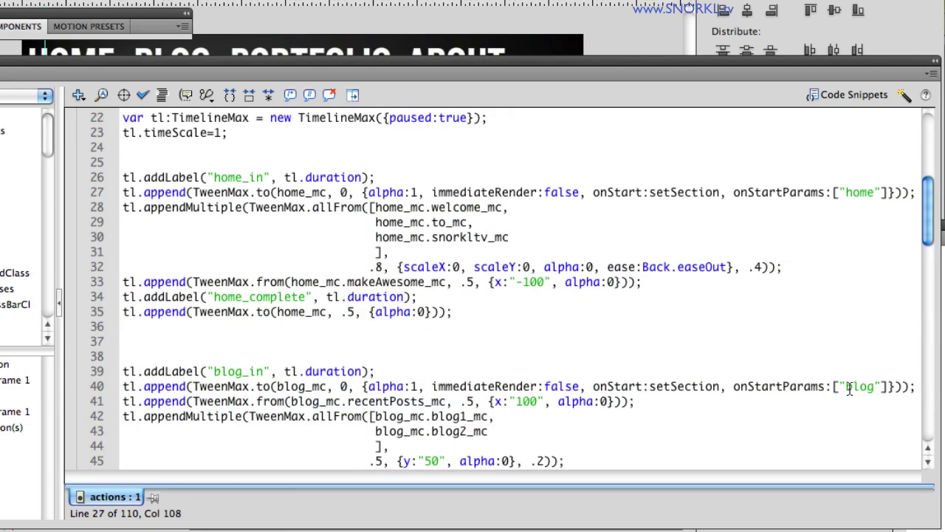
pyautogui.scroll(-3, 845, 341)
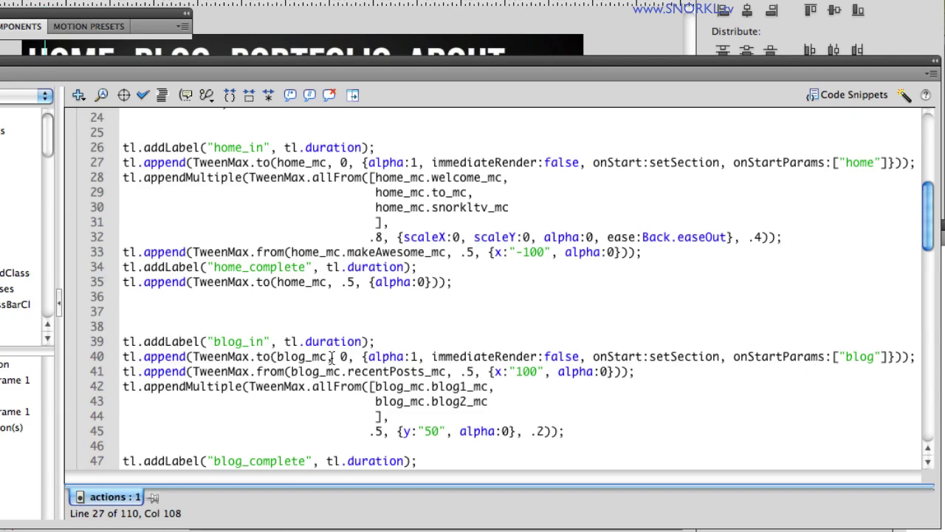
pyautogui.scroll(-3, 332, 357)
pyautogui.scroll(-2, 260, 376)
pyautogui.scroll(-1, 260, 384)
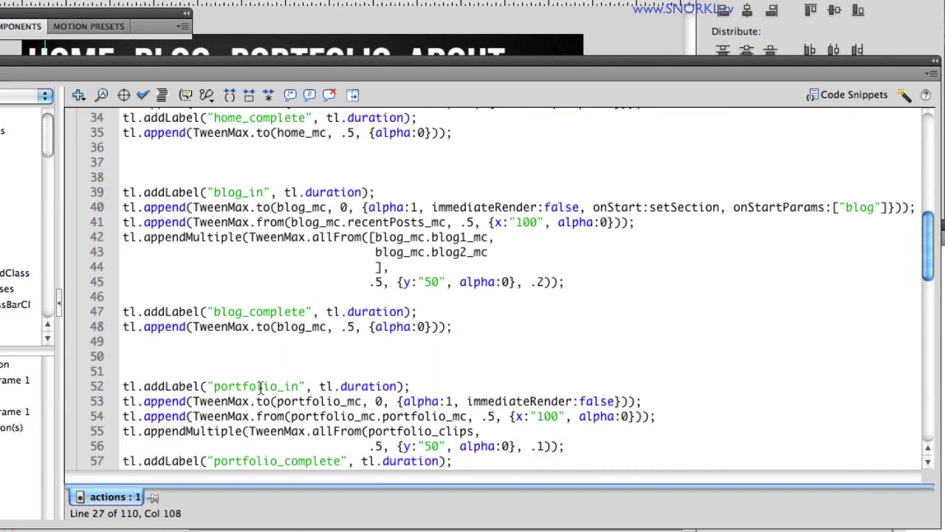
# Paste the setSection callback onto line 53's portfolio tween with parameter "portfolio"
pyautogui.click(616, 401)
pyautogui.write(', onStart:setSection, onStartParams:["home"]\'')
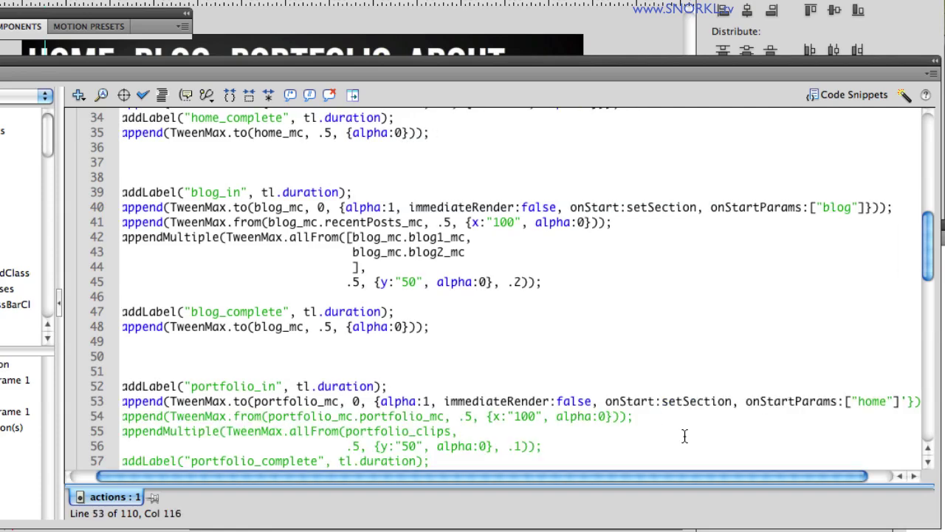
pyautogui.press('BackSpace')
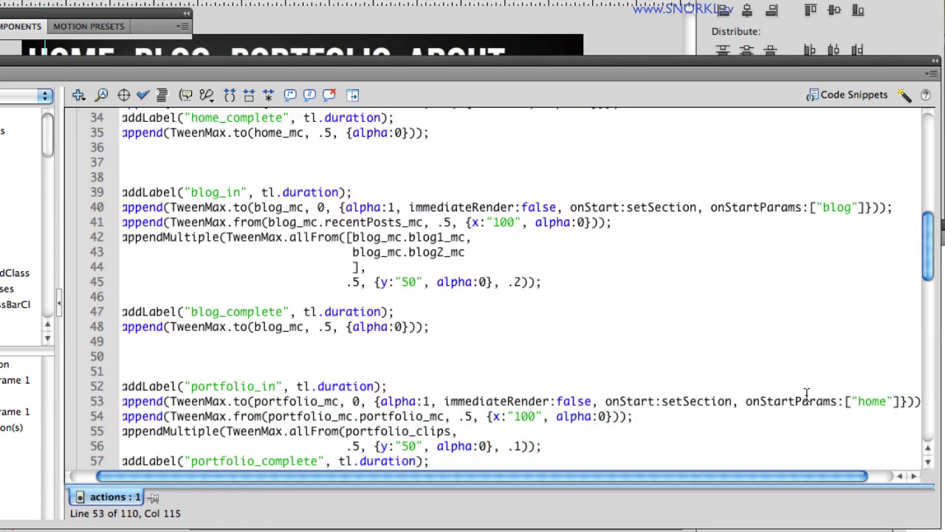
pyautogui.moveTo(889, 402); pyautogui.dragTo(855, 405)
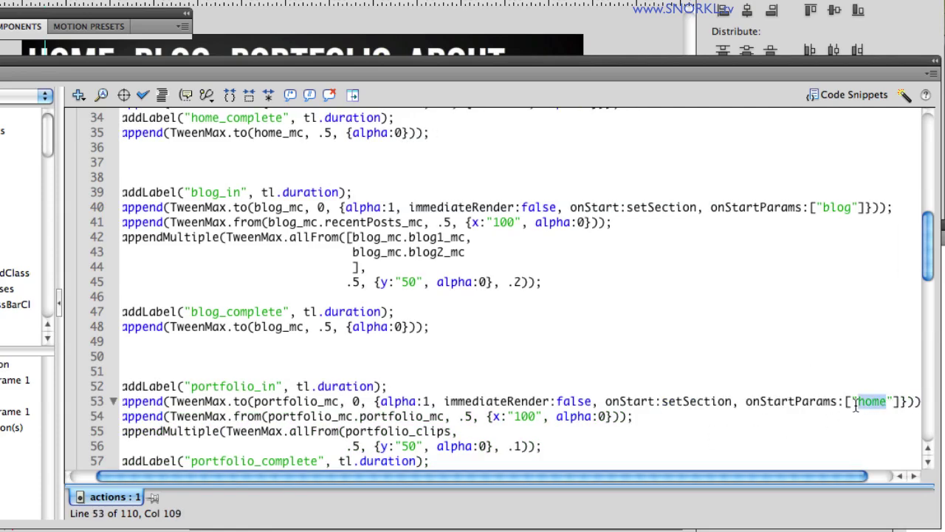
pyautogui.write('portfo')
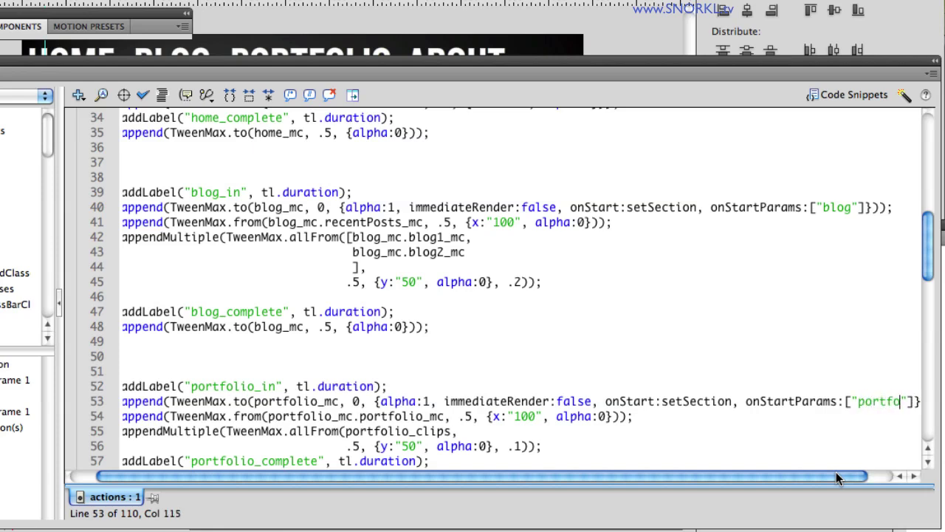
pyautogui.write('lio')
pyautogui.moveTo(836, 472); pyautogui.dragTo(895, 470)
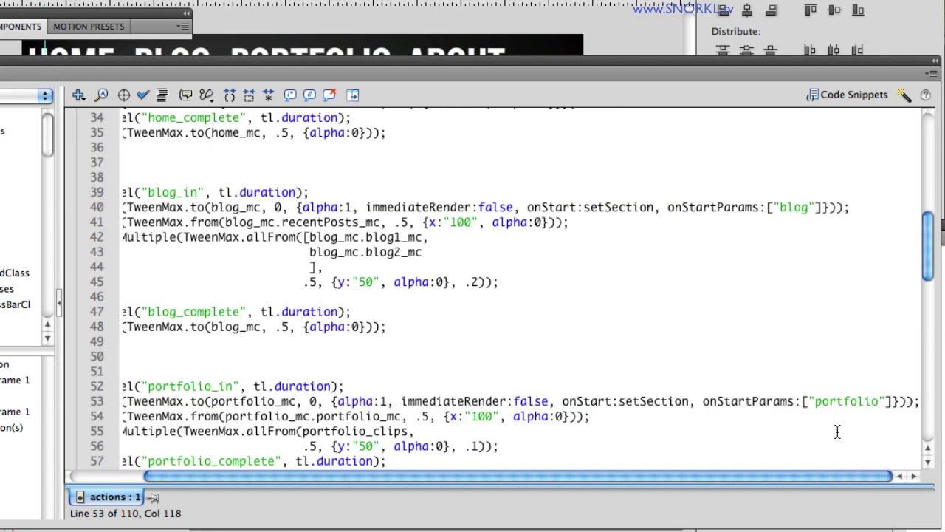
pyautogui.scroll(-1, 712, 399)
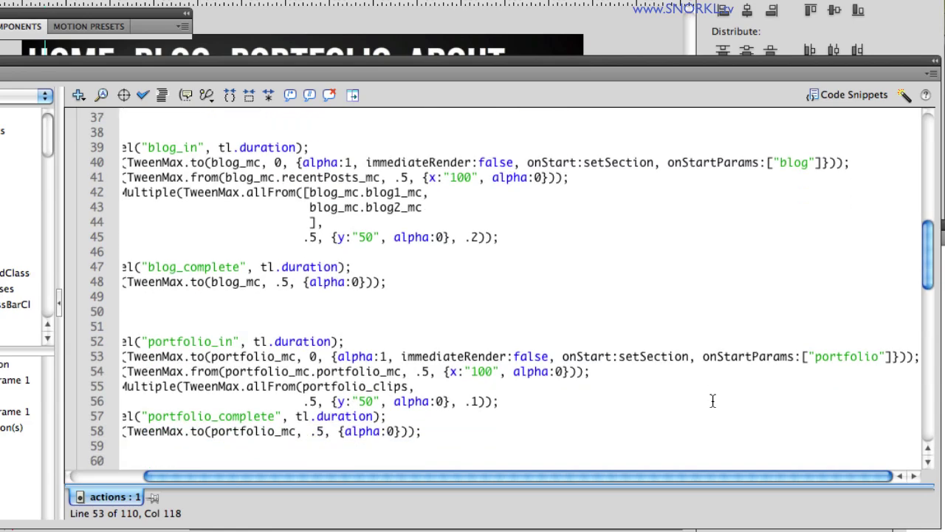
pyautogui.scroll(-2, 793, 396)
pyautogui.scroll(-2, 793, 401)
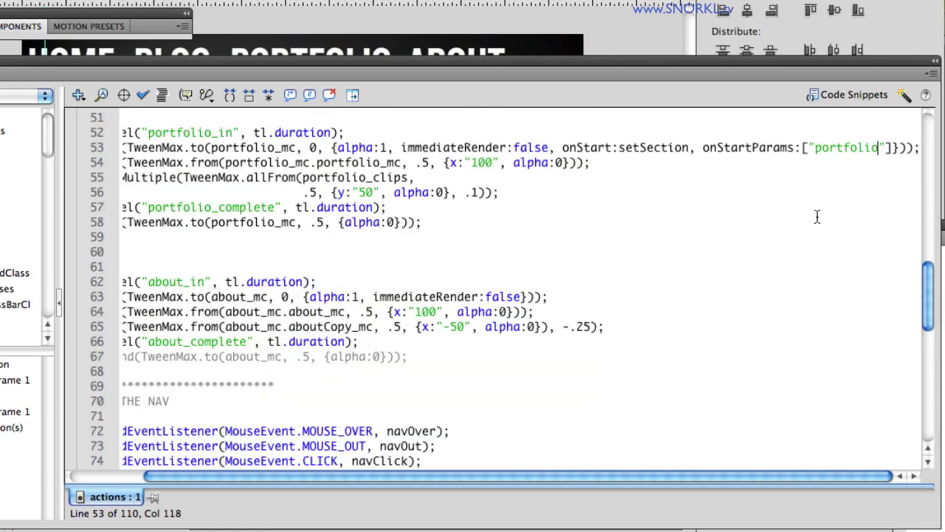
# Copy that callback onto line 63's about tween, changing the parameter to "about"
pyautogui.moveTo(890, 148); pyautogui.dragTo(551, 148)
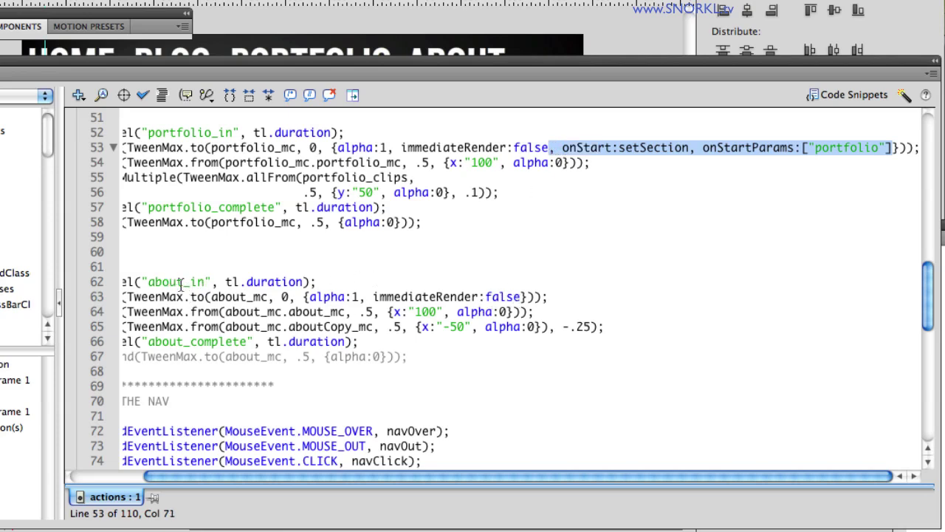
pyautogui.moveTo(214, 296); pyautogui.dragTo(356, 296)
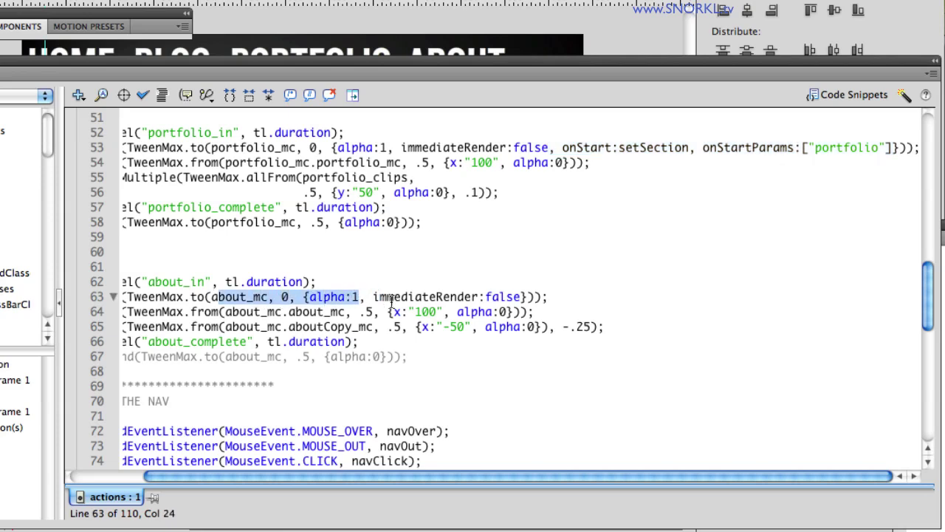
pyautogui.click(520, 296)
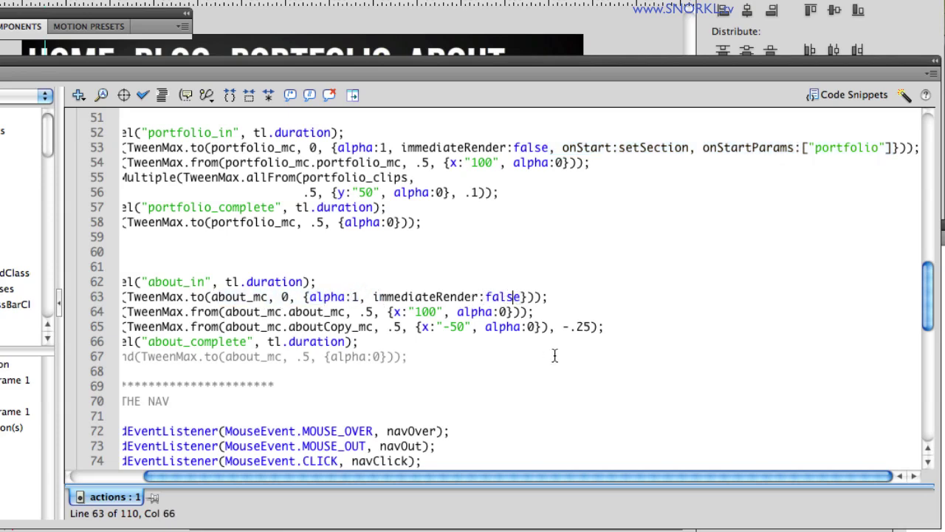
pyautogui.write(', onStart:setSection, onStartParams:["portfolio"]')
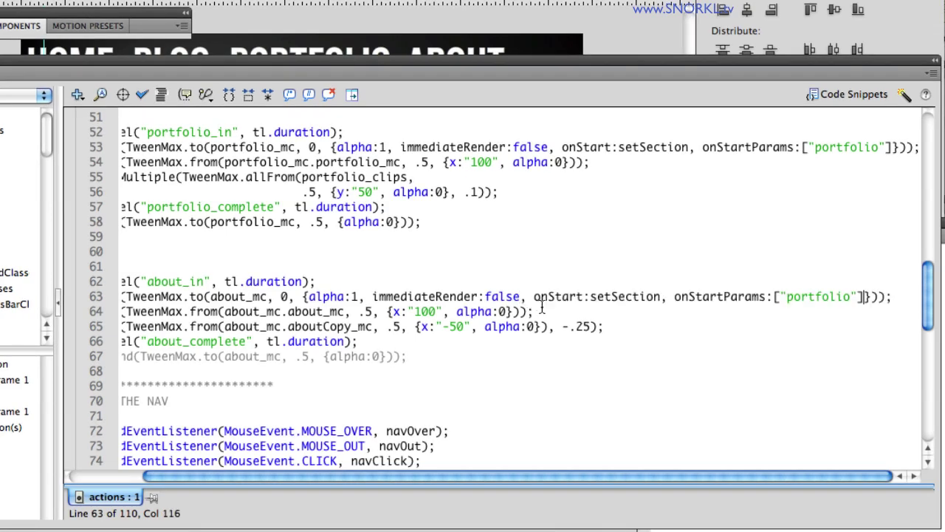
pyautogui.press('Left')
pyautogui.press('Left')
pyautogui.hotkey('shift', 'Left')
pyautogui.hotkey('shift', 'Left')
pyautogui.hotkey('shift', 'Left')
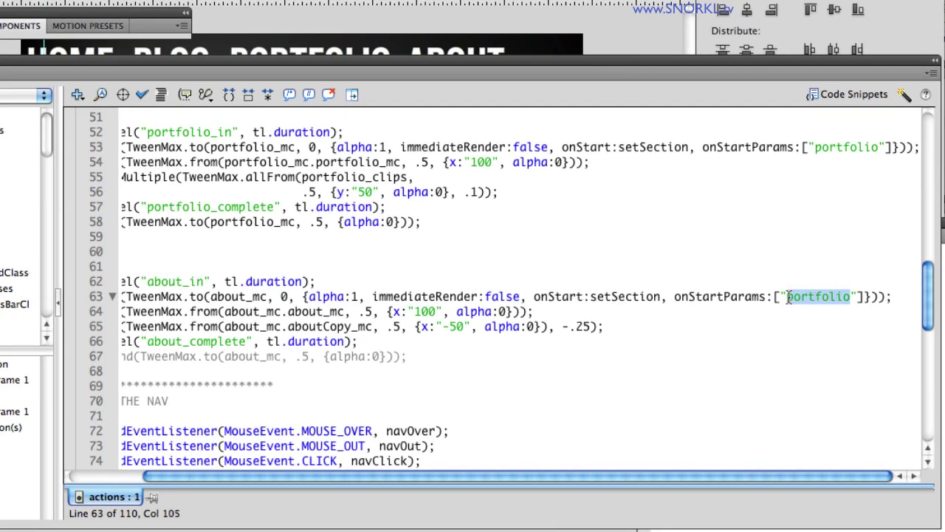
pyautogui.write('about')
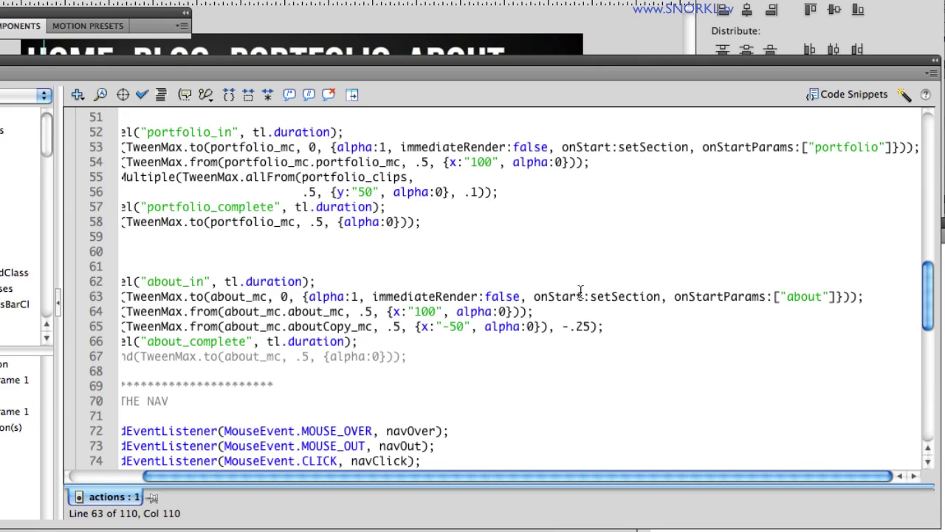
# Add trace("currentSection = " + section) as setSection's first line and test the movie
pyautogui.scroll(-4, 327, 306)
pyautogui.scroll(-5, 289, 331)
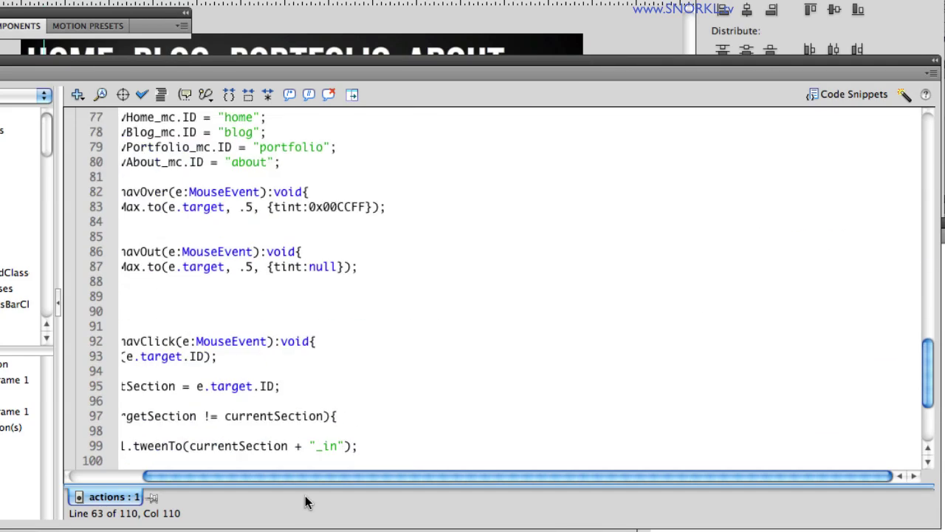
pyautogui.hscroll(-3, 307, 476)
pyautogui.scroll(-3, 312, 439)
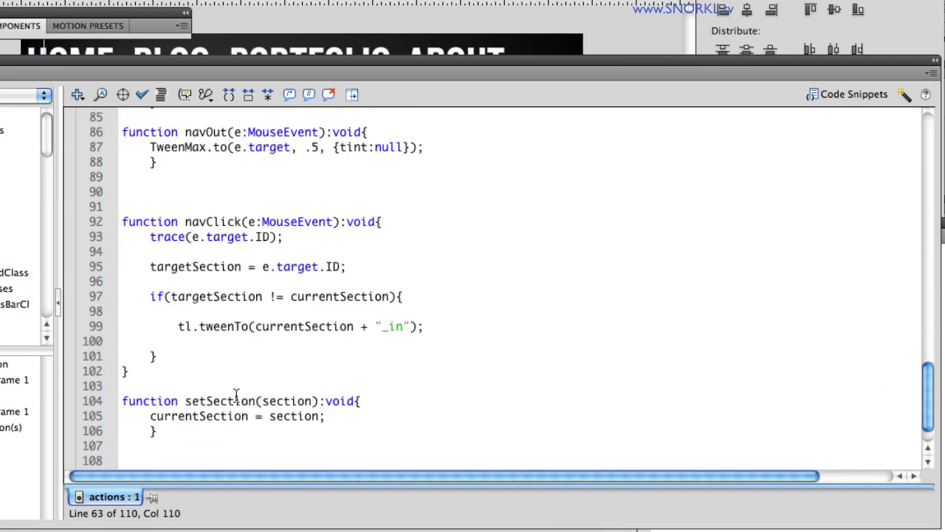
pyautogui.click(370, 401)
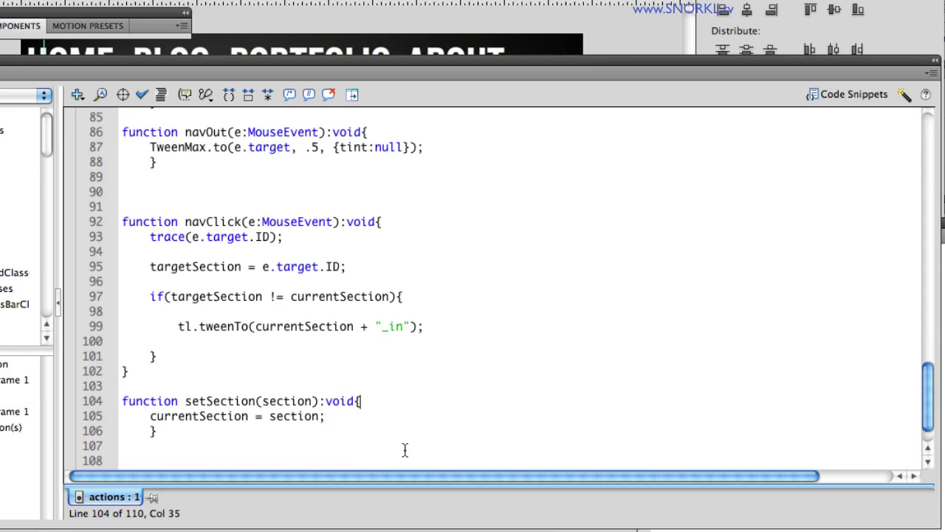
pyautogui.press('Return')
pyautogui.write('trace')
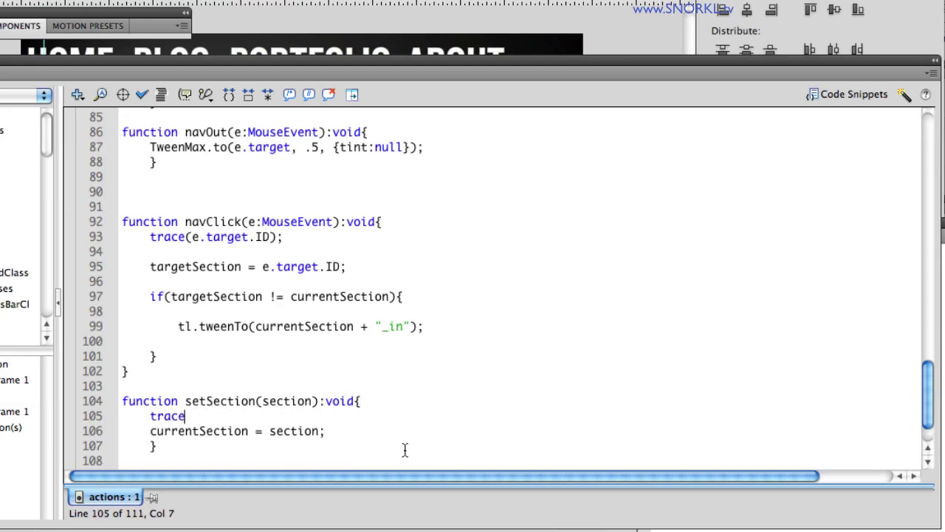
pyautogui.write('("curre')
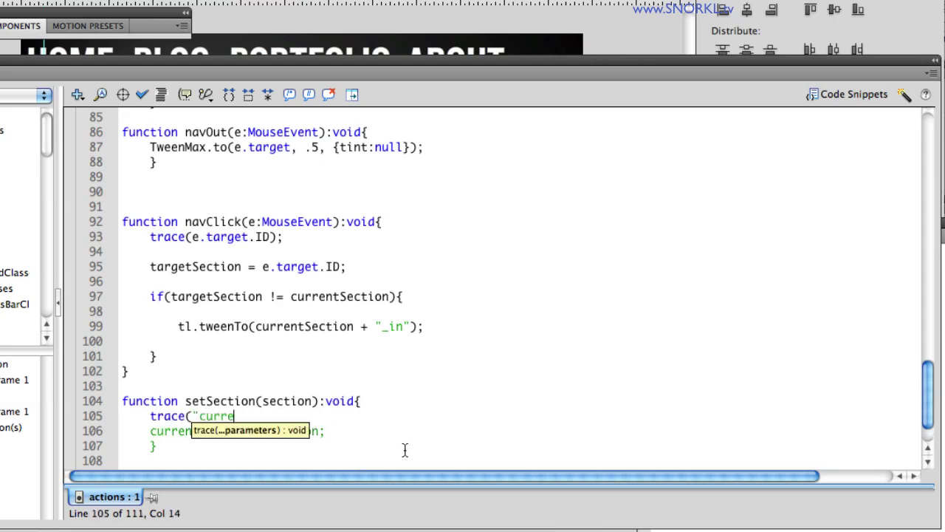
pyautogui.write('ntSection')
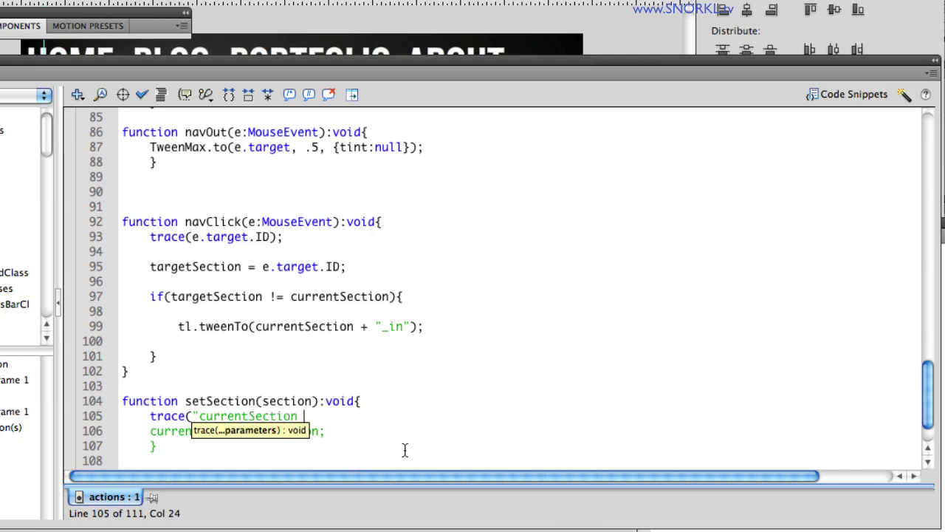
pyautogui.press('BackSpace')
pyautogui.press('BackSpace')
pyautogui.press('BackSpace')
pyautogui.write('=')
pyautogui.write('= " +')
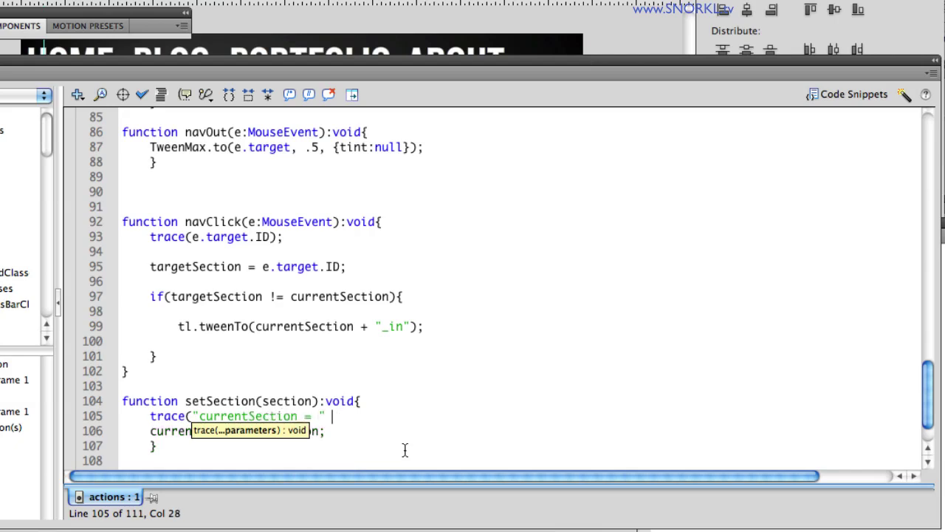
pyautogui.write(' section);')
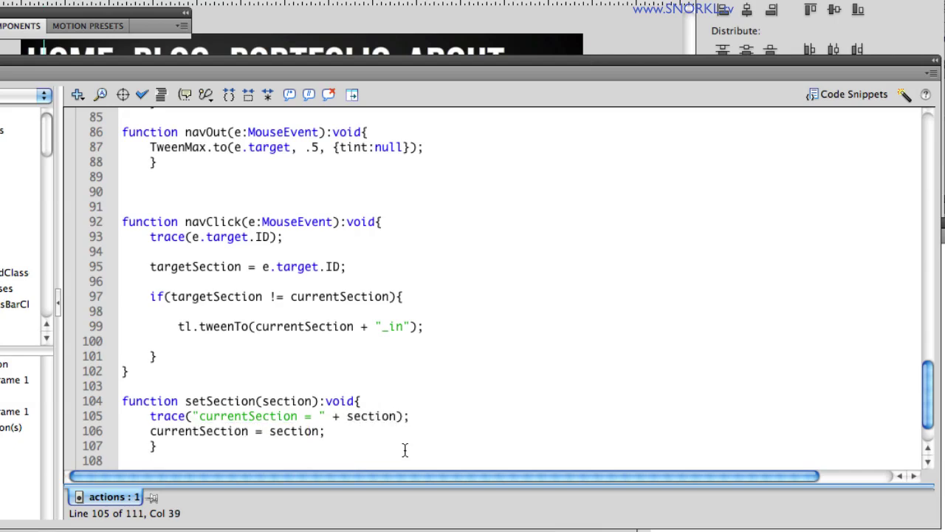
pyautogui.hotkey('ctrl', 'Return')
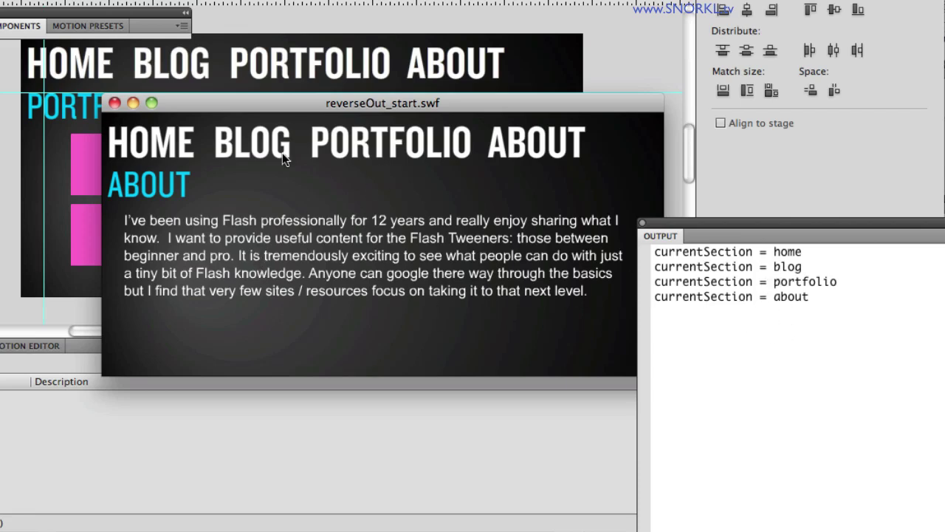
# Jump to Portfolio and Home in the test movie, checking the logged section names
pyautogui.click(421, 153)
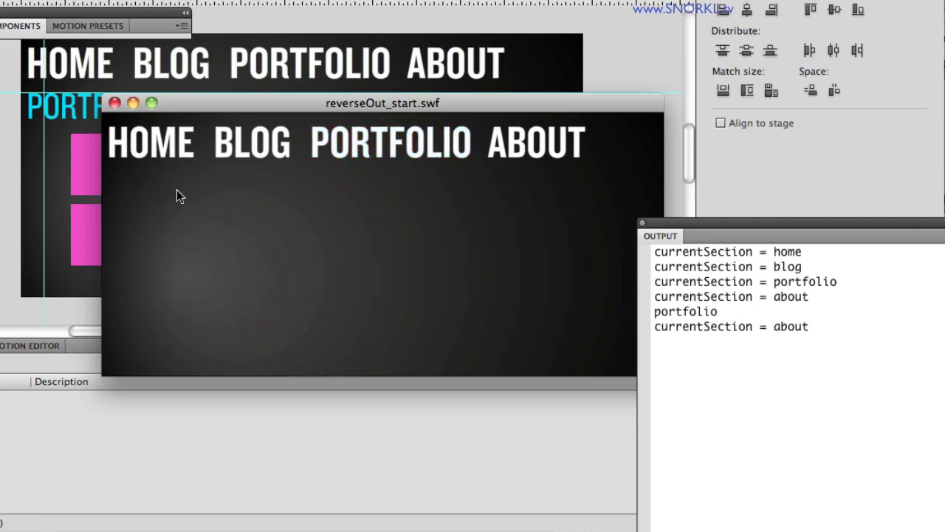
pyautogui.click(115, 104)
pyautogui.hotkey('ctrl', 'Return')
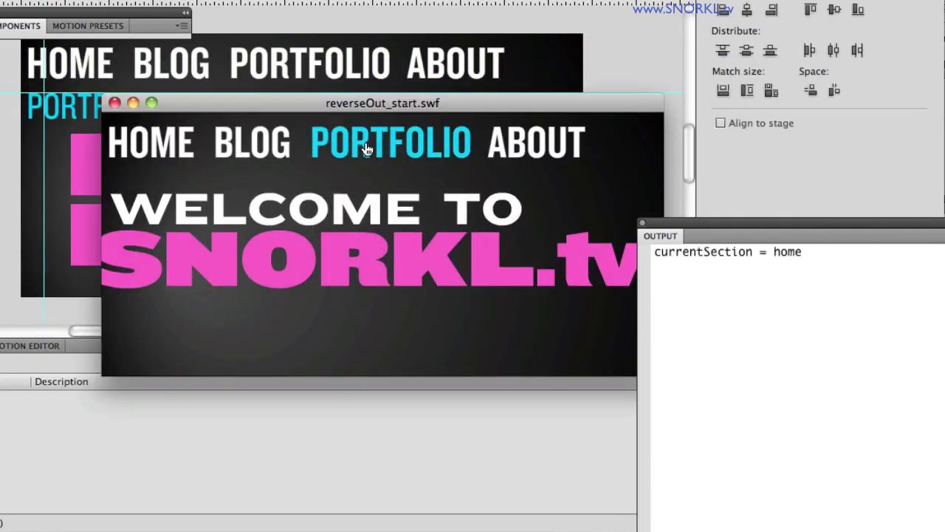
pyautogui.click(366, 149)
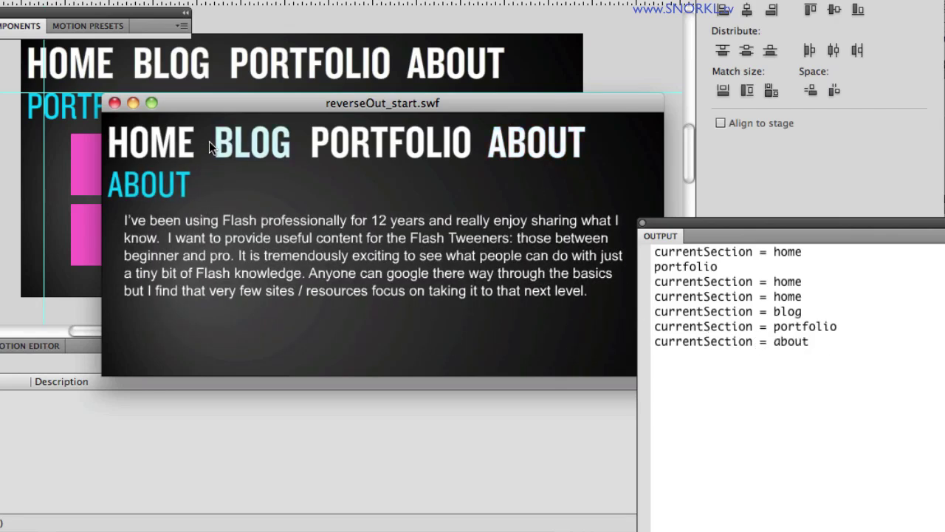
pyautogui.click(166, 147)
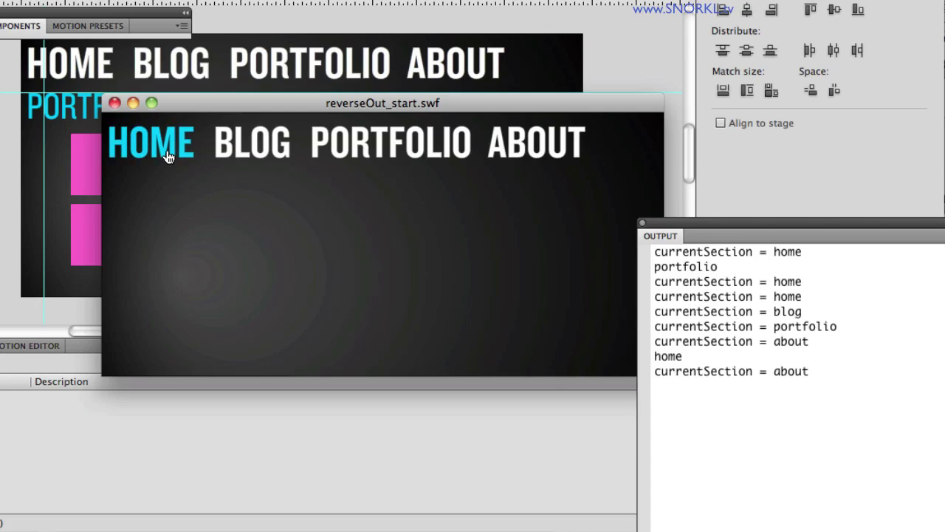
pyautogui.click(114, 103)
pyautogui.hotkey('alt', 'F9')
# Pass {onComplete:introduceTargetSection} as the second argument of tl.tweenTo on line 99
pyautogui.click(409, 355)
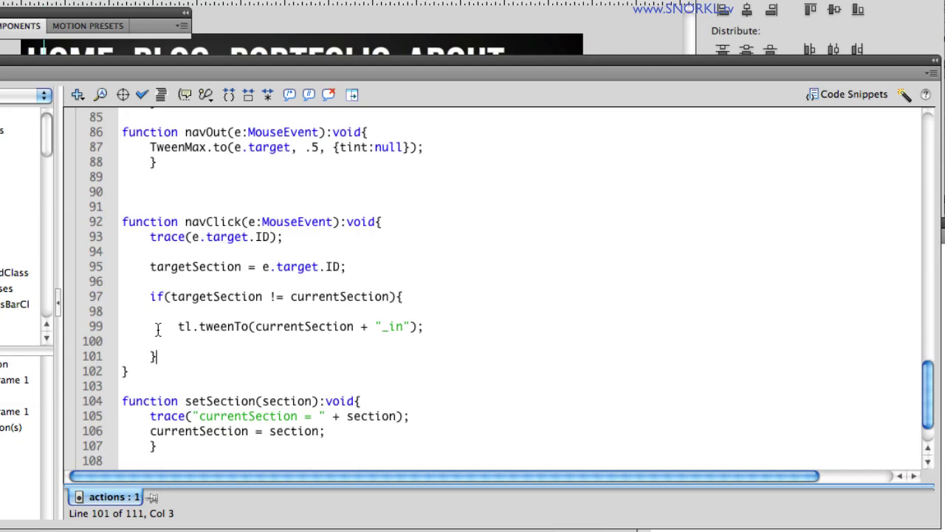
pyautogui.moveTo(159, 328); pyautogui.dragTo(410, 322)
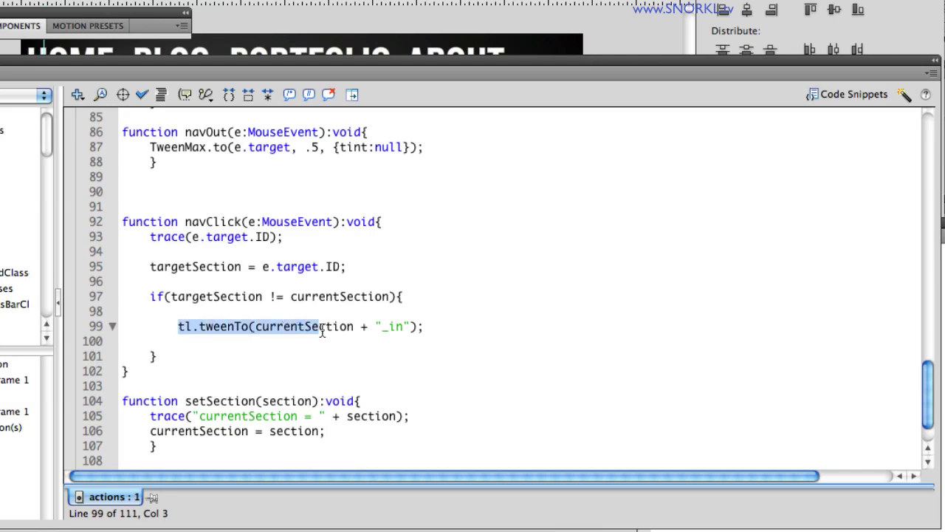
pyautogui.click(410, 326)
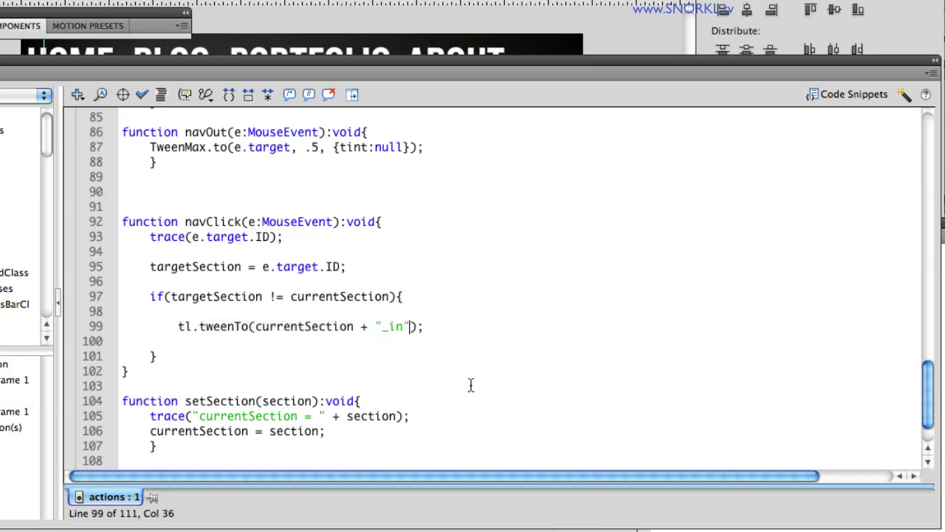
pyautogui.write(', {}')
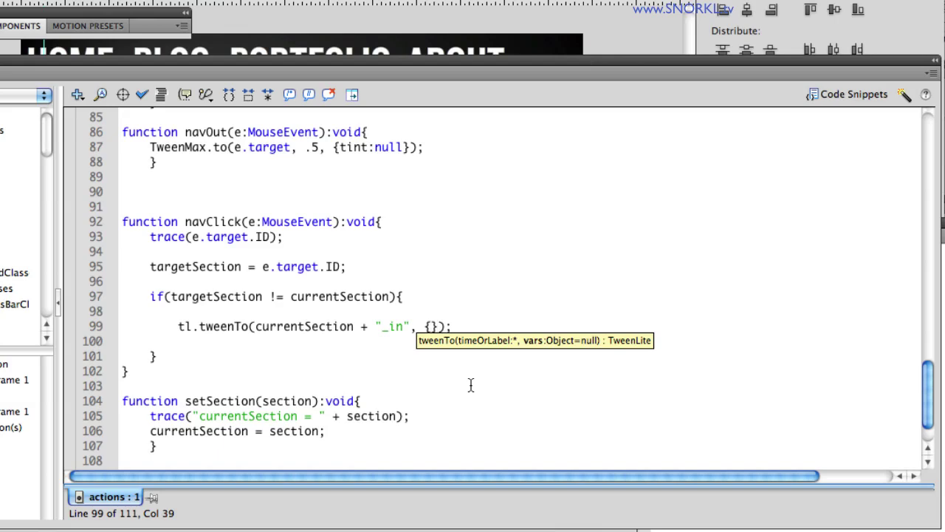
pyautogui.write('on')
pyautogui.write('Complete:')
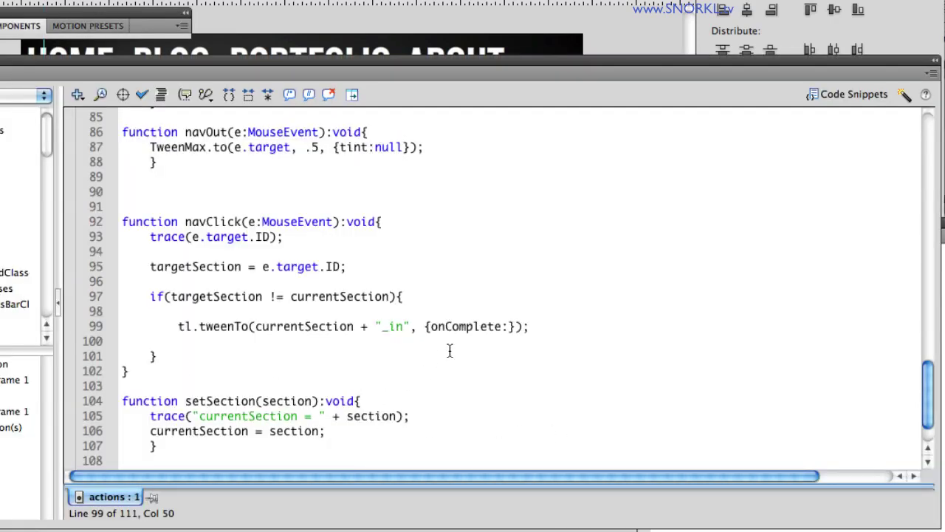
pyautogui.write('in')
pyautogui.write('troduceT')
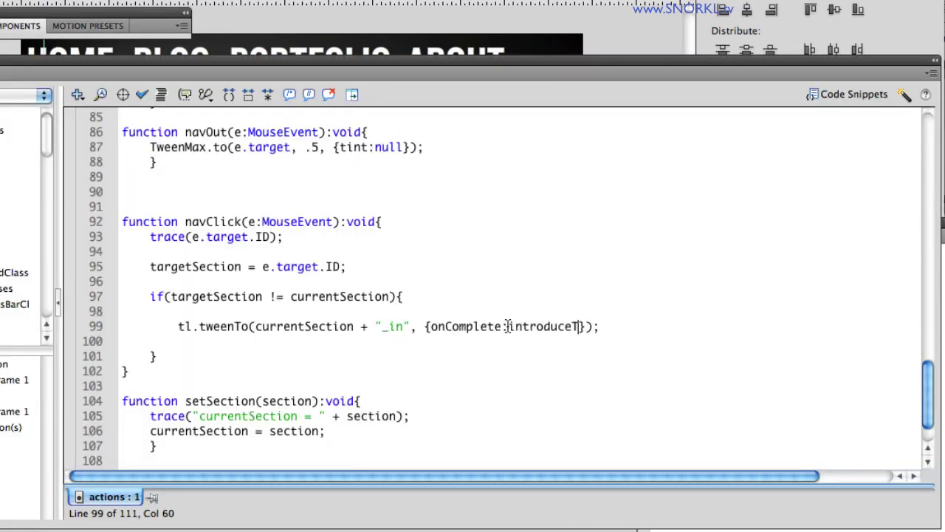
pyautogui.write('argetSectio')
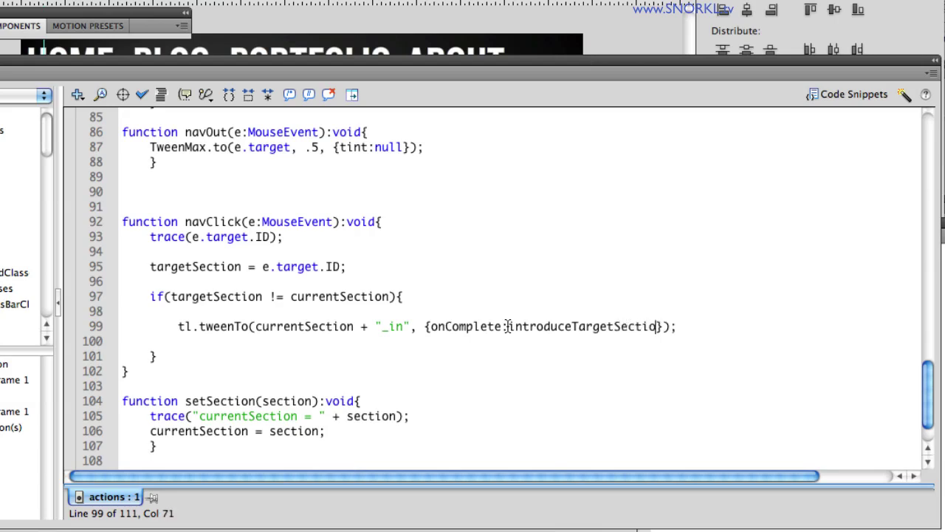
pyautogui.write('n')
pyautogui.click(566, 419)
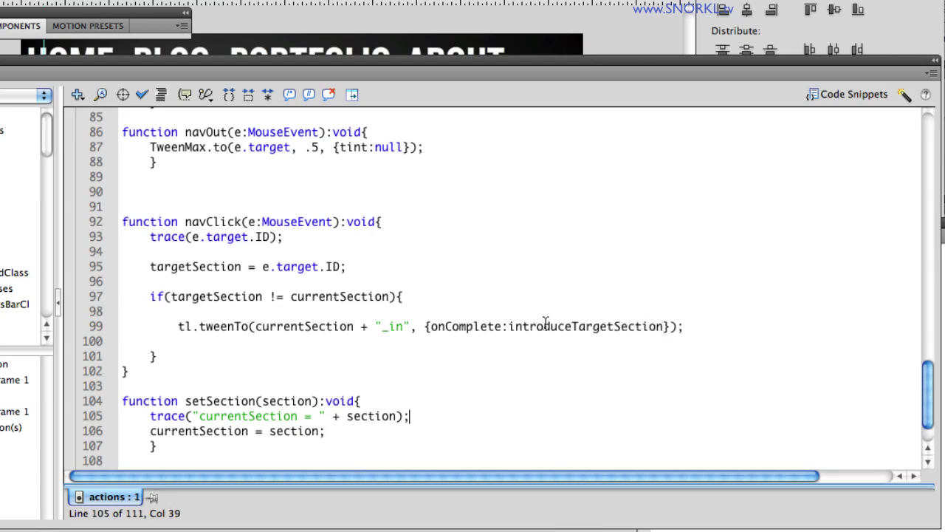
# Declare an empty introduceTargetSection():void function below navClick
pyautogui.click(176, 372)
pyautogui.press('Return')
pyautogui.press('Return')
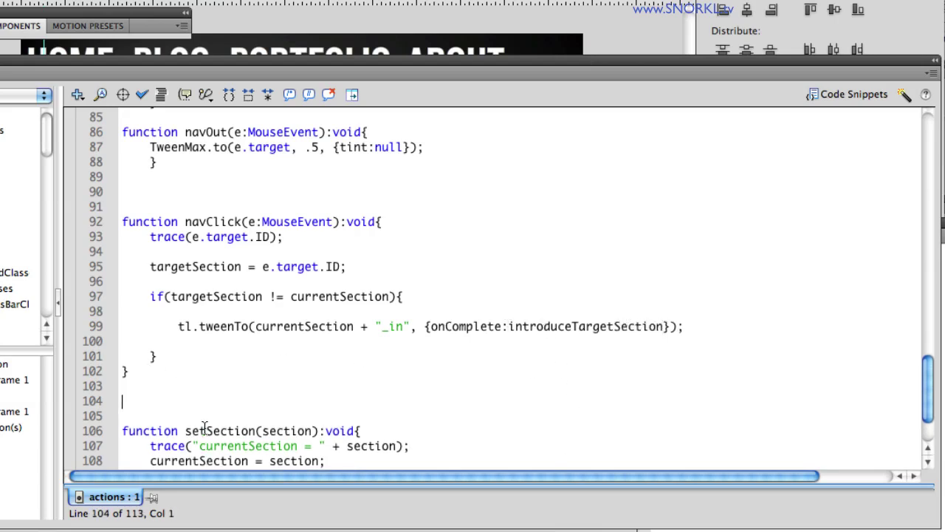
pyautogui.write('function int')
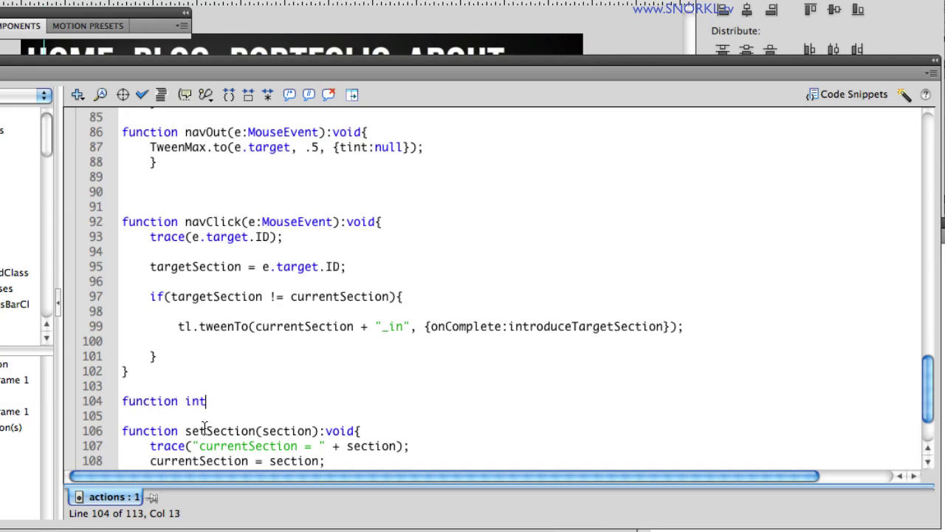
pyautogui.write('roe')
pyautogui.press('BackSpace')
pyautogui.write('duce')
pyautogui.write('TargetSectio')
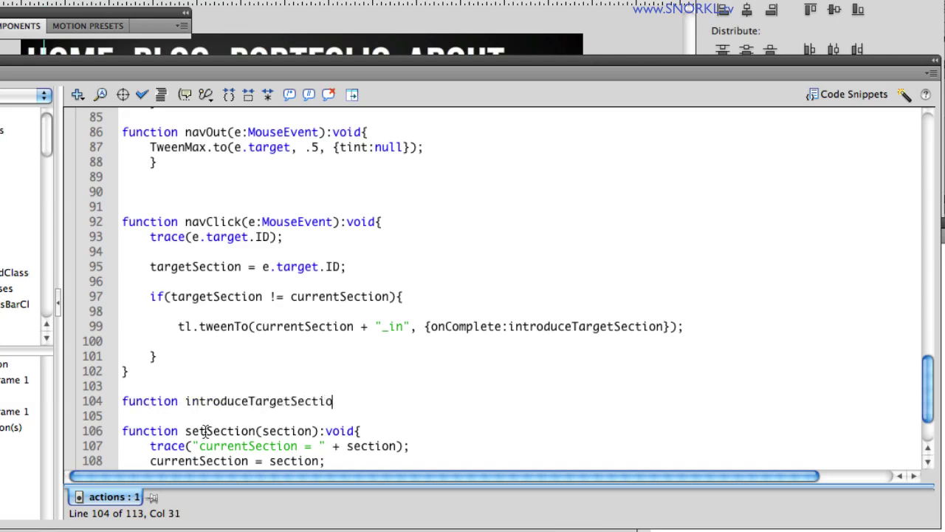
pyautogui.write('n()')
pyautogui.write(':voi')
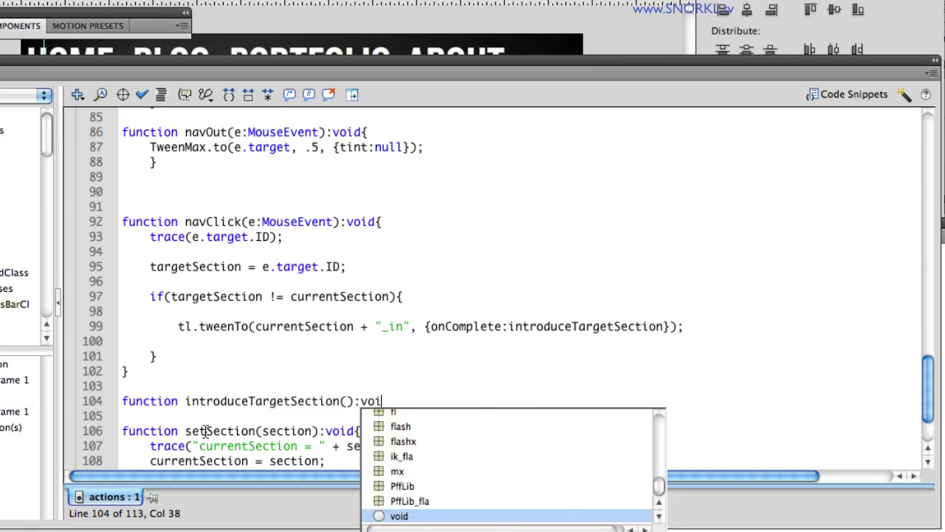
pyautogui.write('d{}')
pyautogui.press('Down')
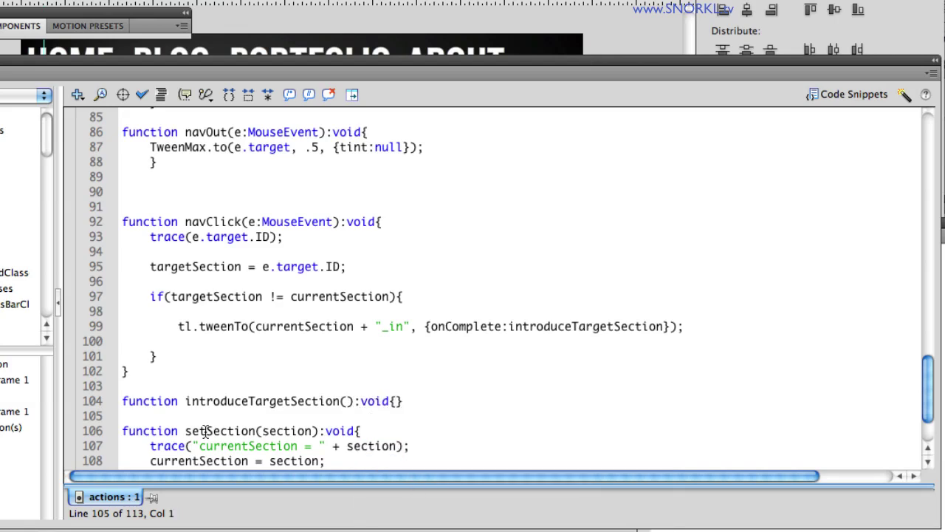
pyautogui.press('Left')
pyautogui.press('Return')
pyautogui.press('Return')
pyautogui.press('Up')
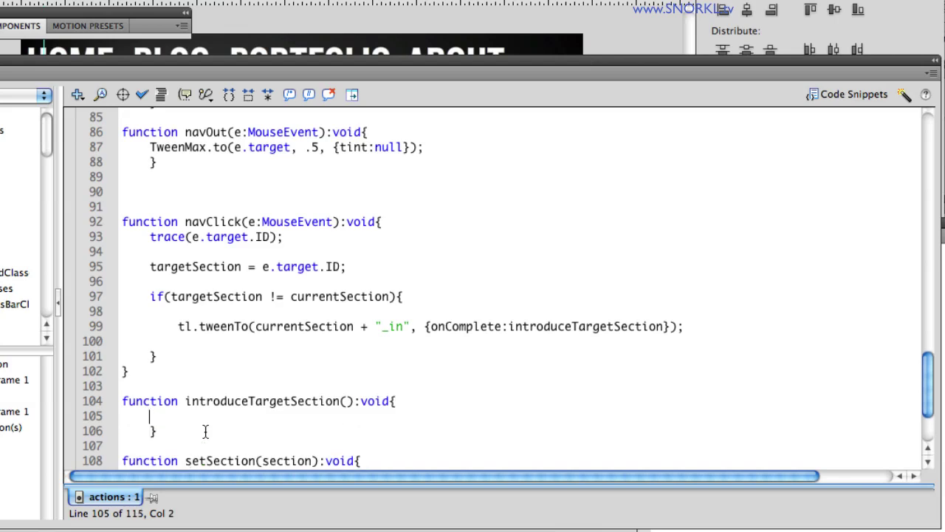
# Make it call tl.tweenFromTo(targetSection + "_in", targetSection + "_complete") and test the movie
pyautogui.write('tl.')
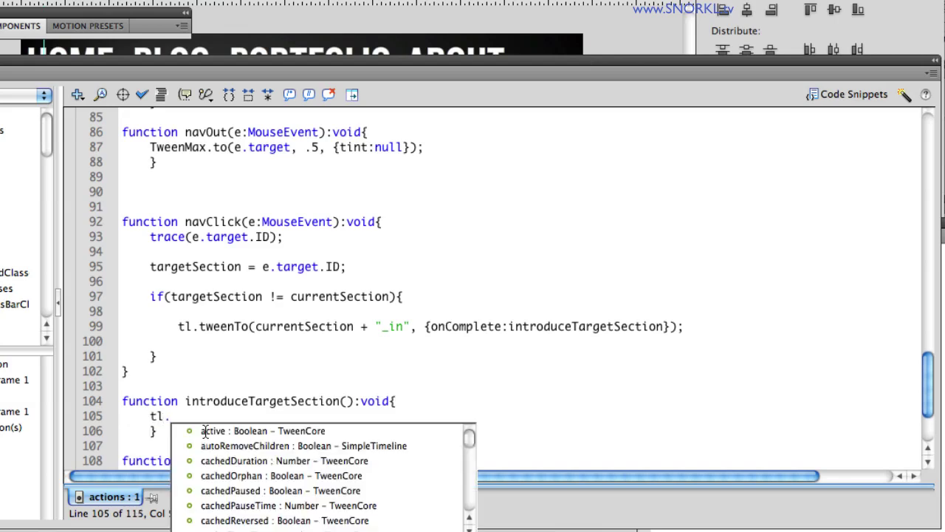
pyautogui.write('t')
pyautogui.write('ween')
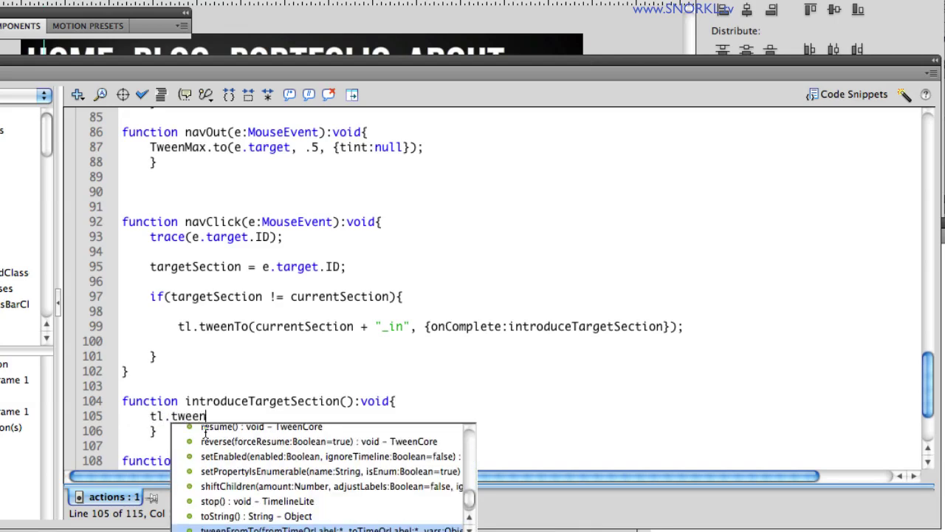
pyautogui.write('FromTo')
pyautogui.write('()')
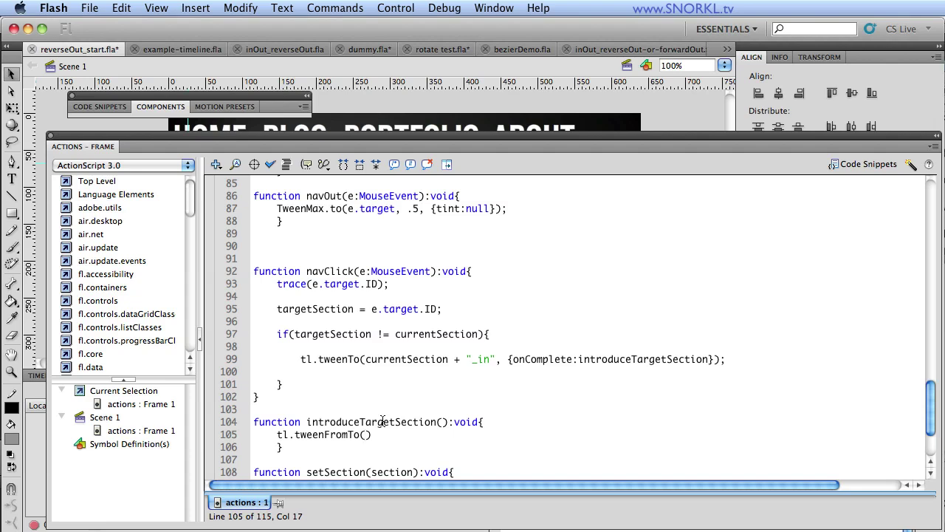
pyautogui.write('targe')
pyautogui.write('tSection + ')
pyautogui.write('"_in"')
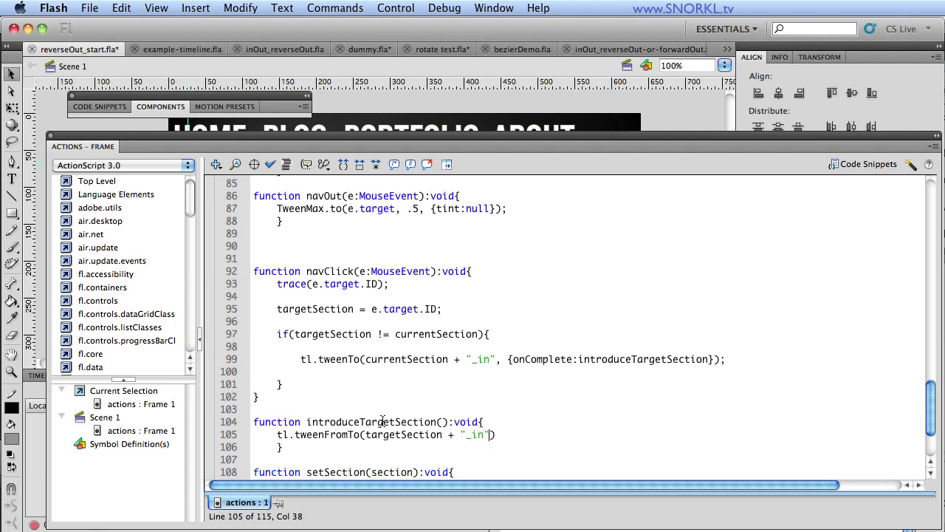
pyautogui.write(', ')
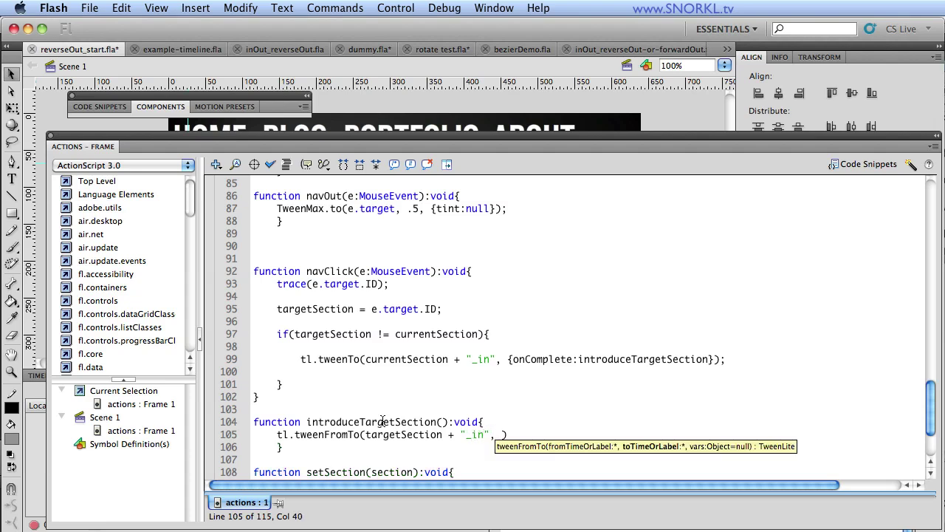
pyautogui.write('targetSe')
pyautogui.write('ction +')
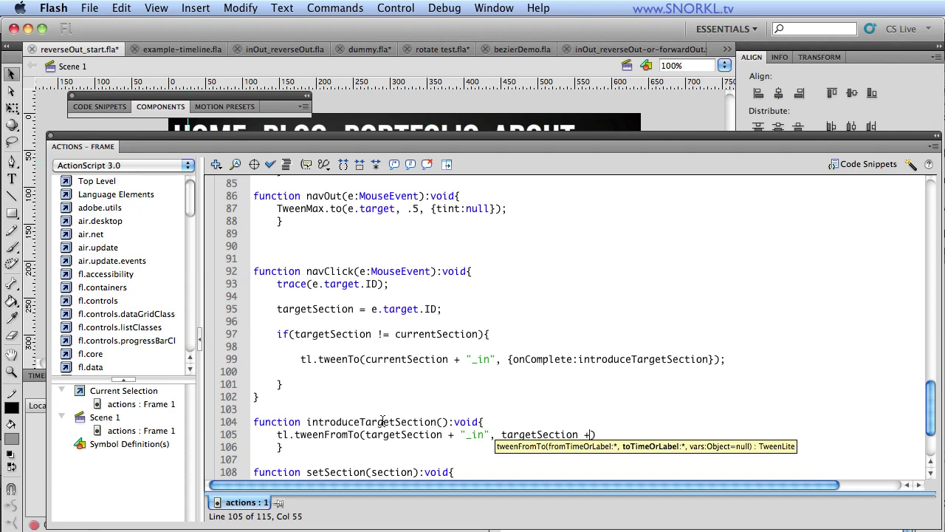
pyautogui.write(' "_')
pyautogui.write('comp')
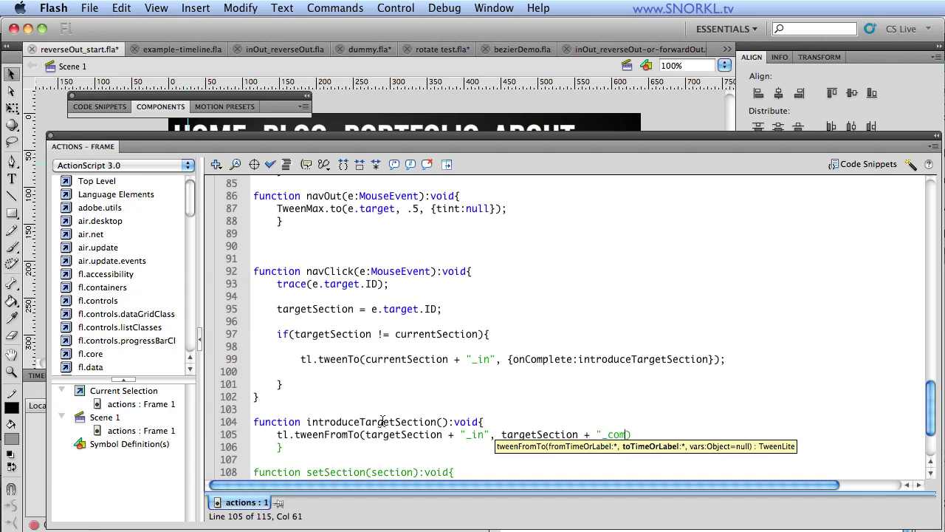
pyautogui.write('lete"')
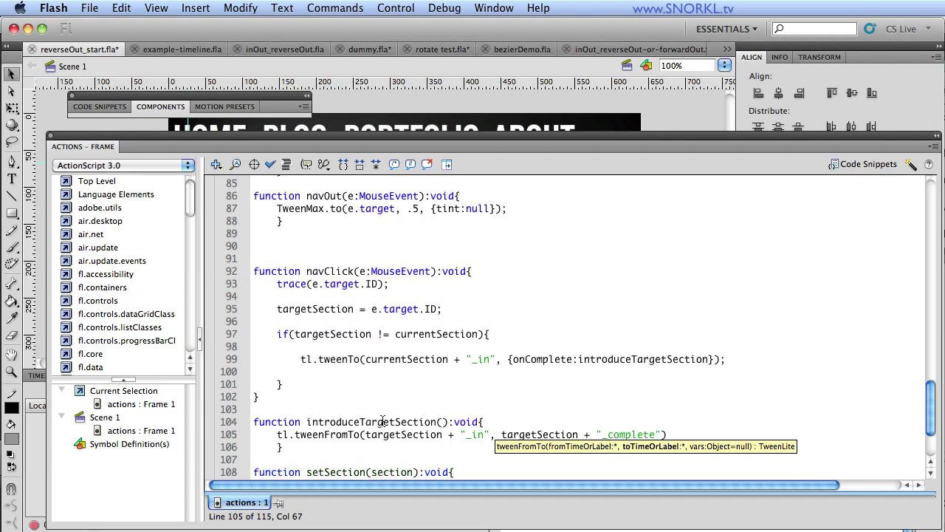
pyautogui.hotkey('ctrl', 'Return')
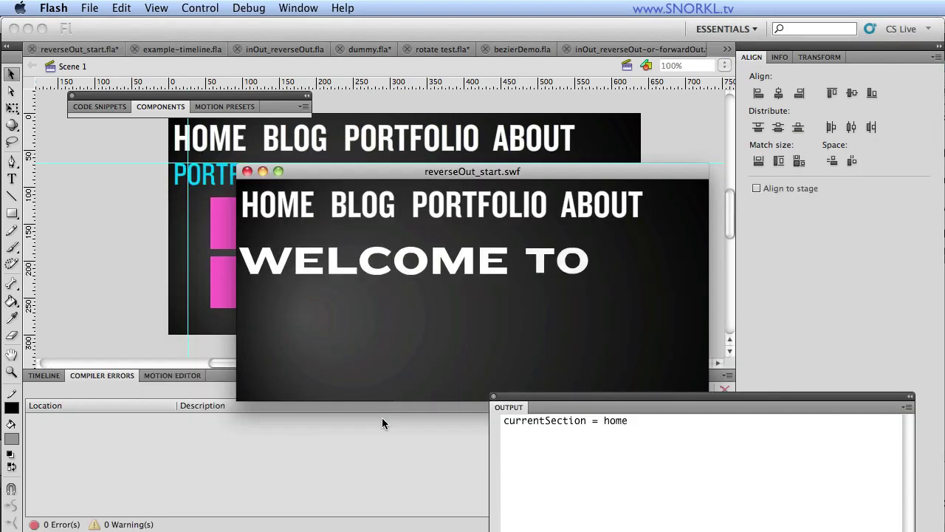
# Visit About, Blog, Portfolio and About in the test movie, then close it
pyautogui.click(601, 205)
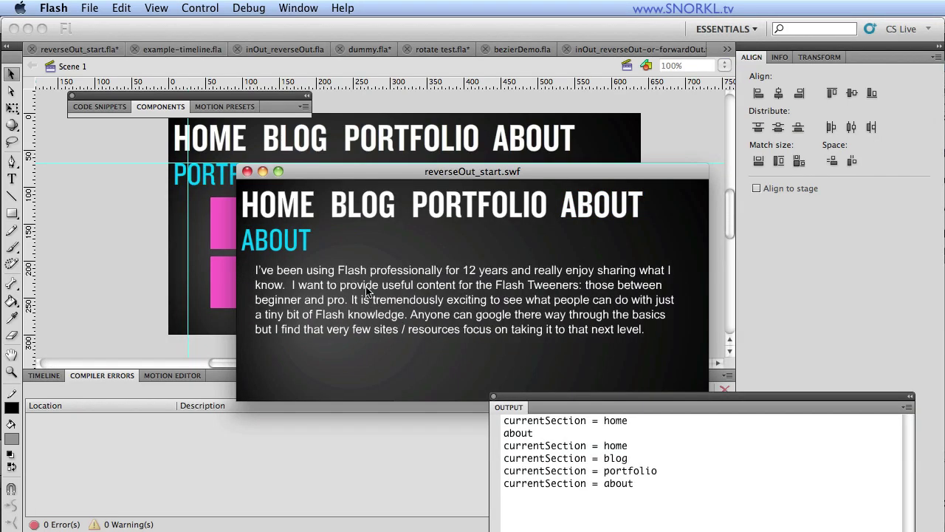
pyautogui.click(367, 210)
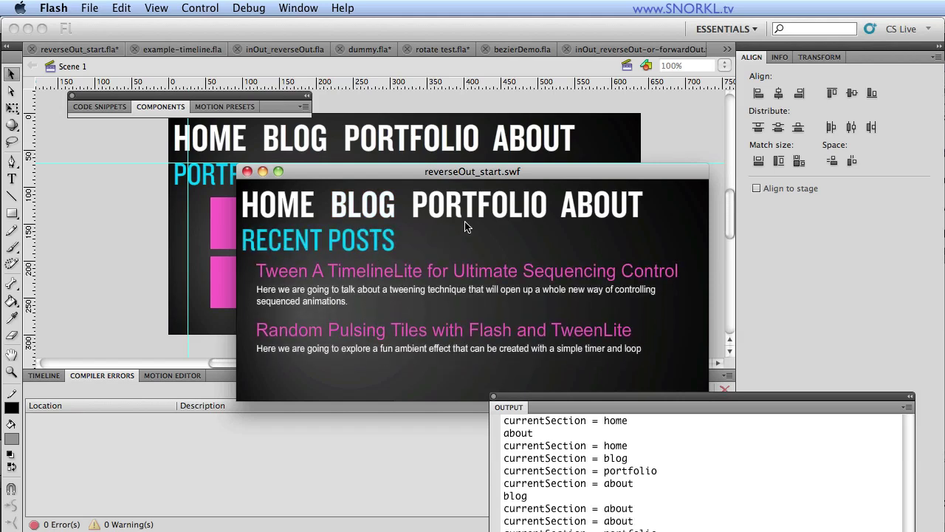
pyautogui.click(482, 205)
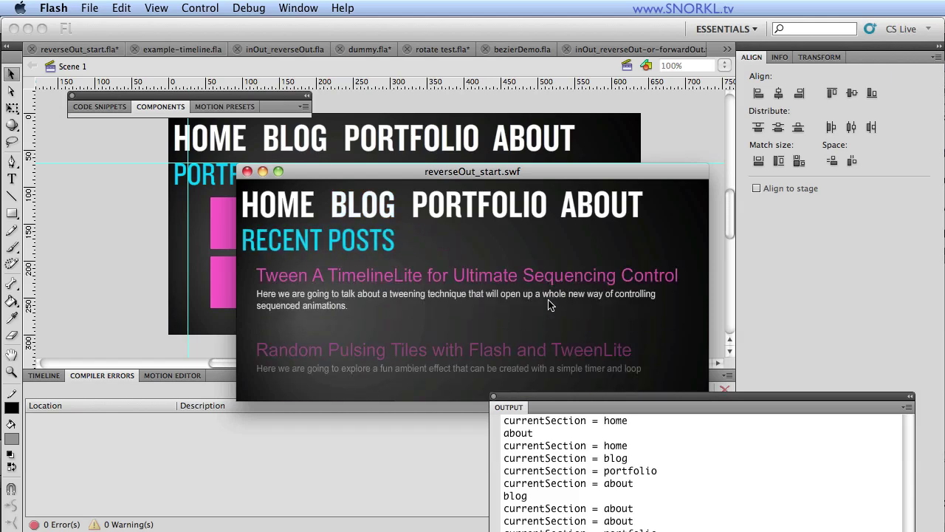
pyautogui.click(602, 207)
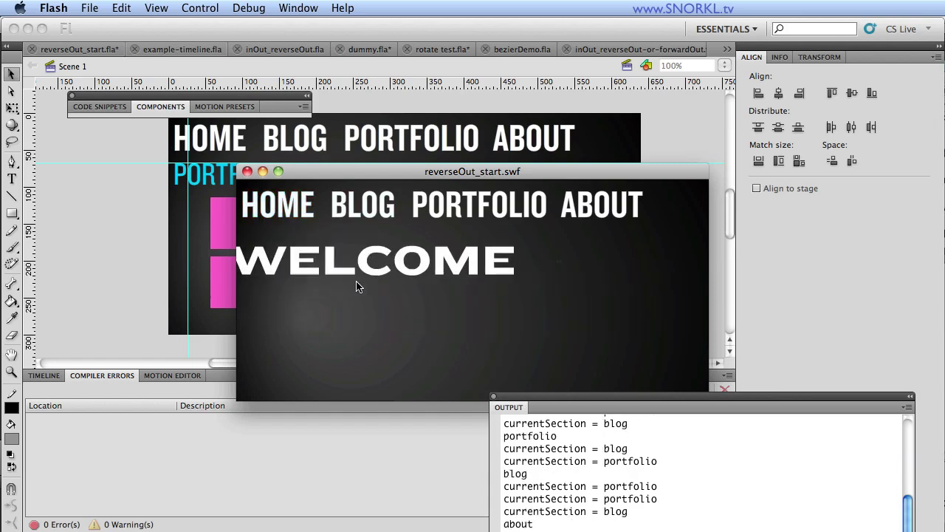
pyautogui.click(247, 171)
# Set tl.timeScale = 3 before navClick's tweenTo rewind call
pyautogui.press('F9')
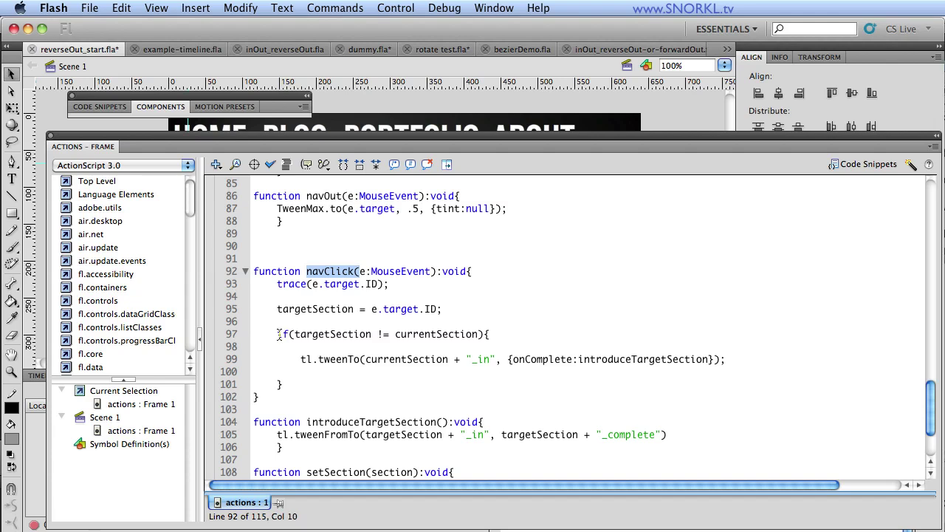
pyautogui.moveTo(299, 336); pyautogui.dragTo(491, 332)
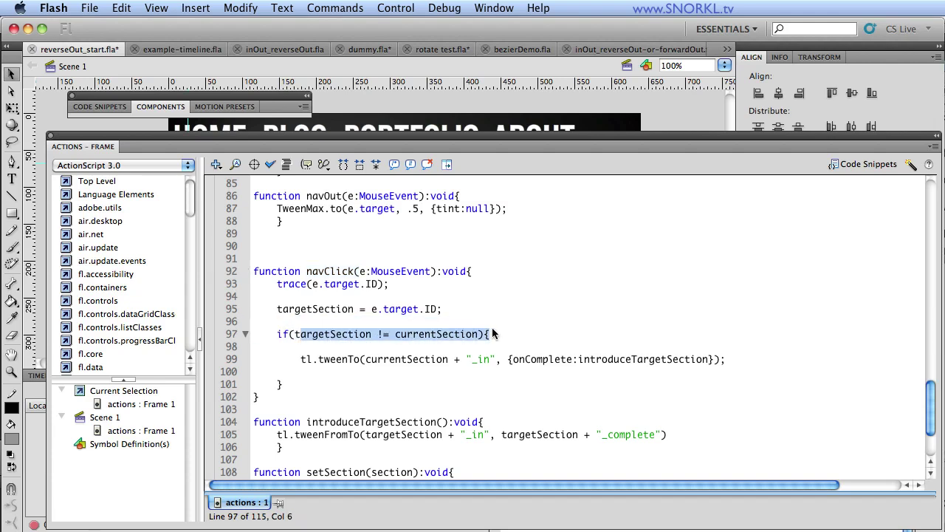
pyautogui.click(491, 333)
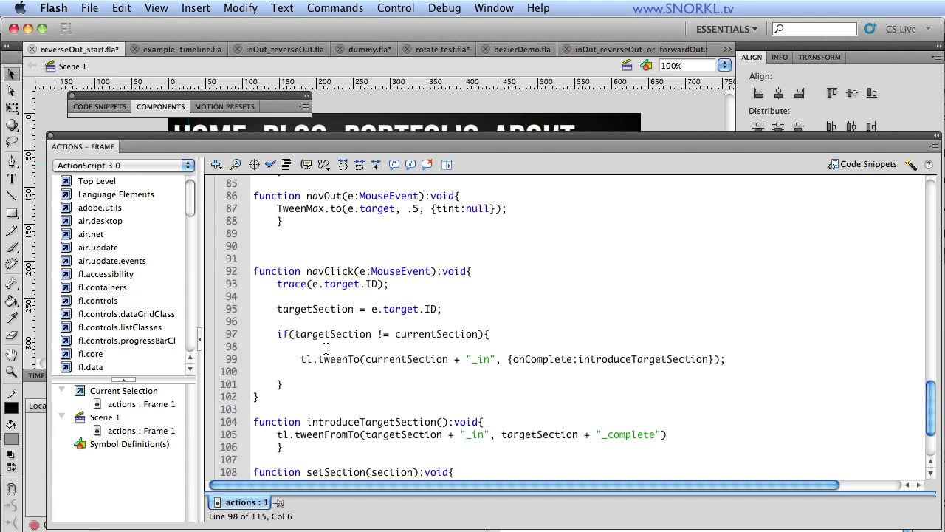
pyautogui.write('tl.tw')
pyautogui.press('BackSpace')
pyautogui.press('BackSpace')
pyautogui.press('BackSpace')
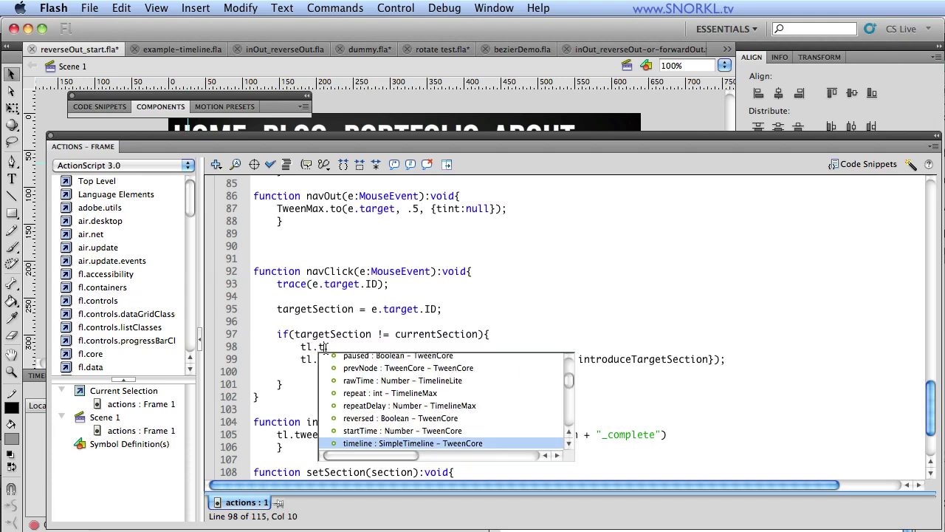
pyautogui.press('Return')
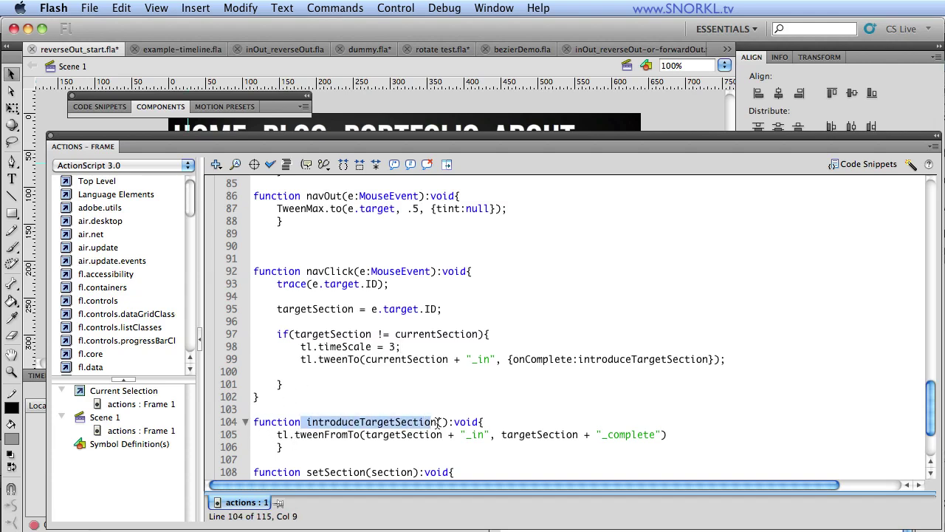
pyautogui.moveTo(303, 358); pyautogui.dragTo(669, 377)
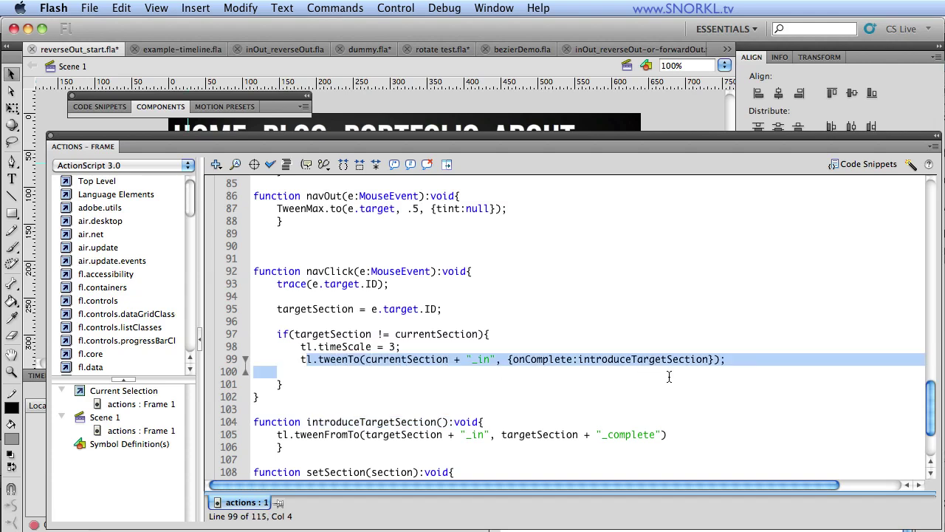
# Reset tl.timeScale = 1 at the top of introduceTargetSection and test the movie
pyautogui.click(489, 421)
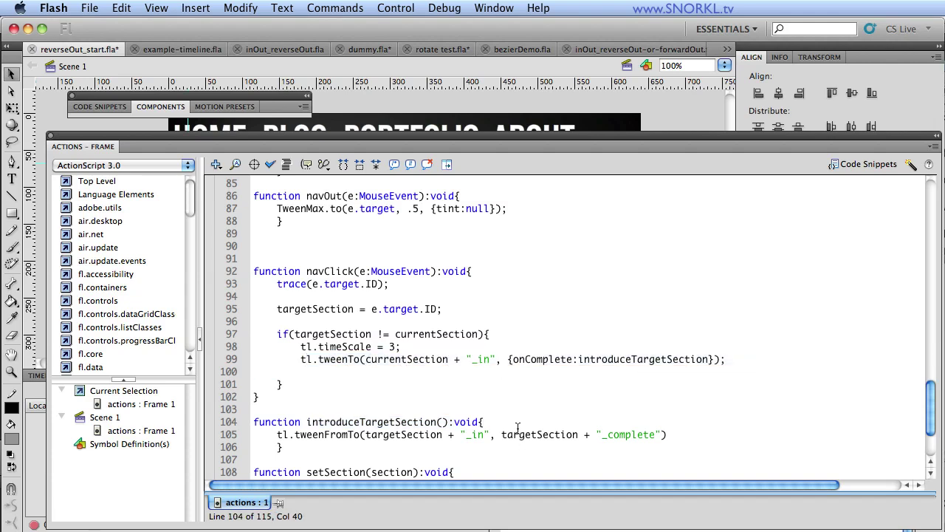
pyautogui.press('Return')
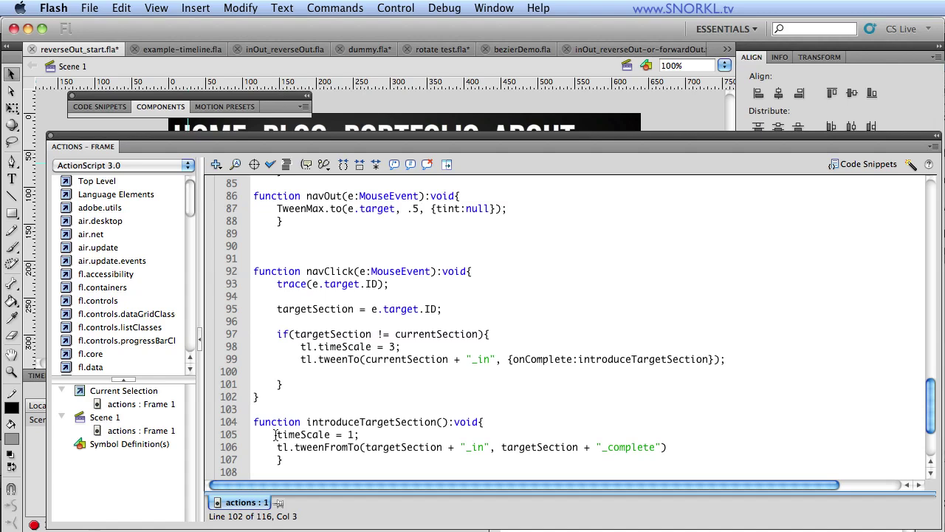
pyautogui.write('l.')
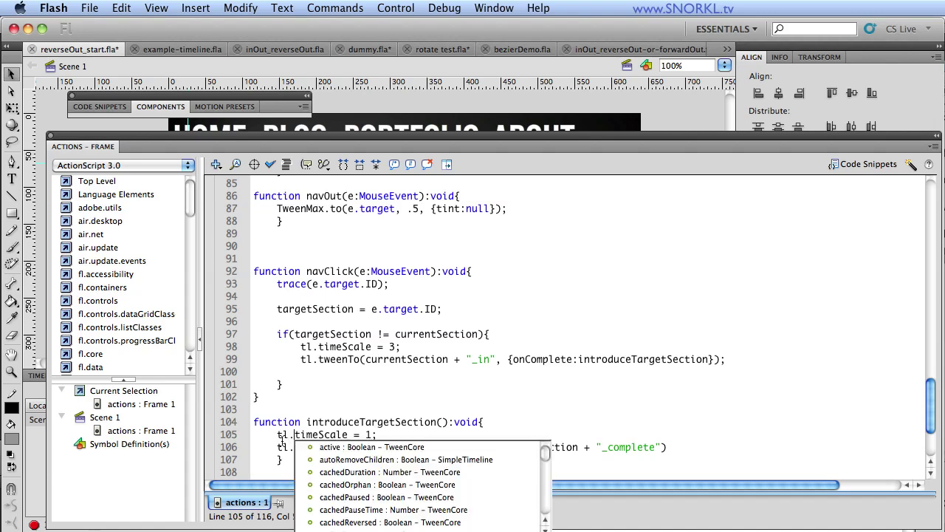
pyautogui.press('Escape')
pyautogui.hotkey('ctrl', 'Return')
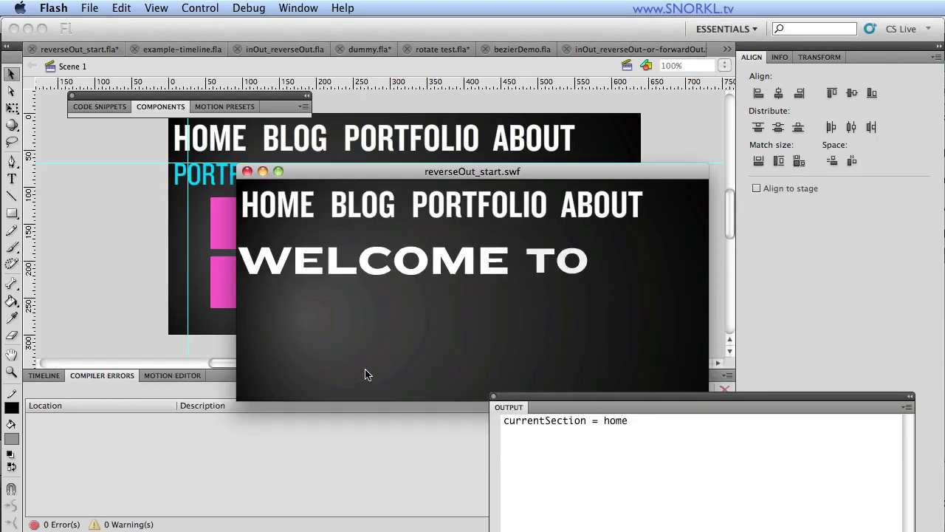
# Rapidly switch between Portfolio, Blog, About and Home, interrupting transitions, ending on Home
pyautogui.click(481, 205)
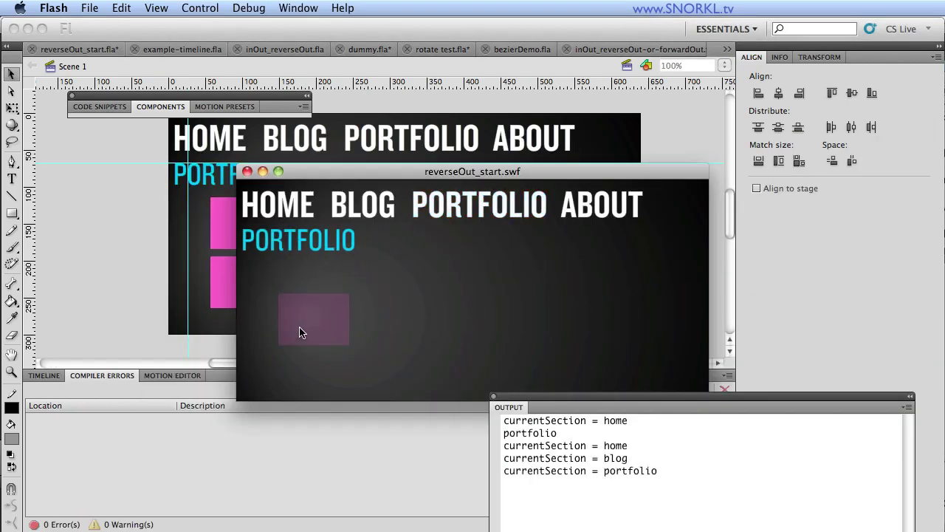
pyautogui.click(358, 216)
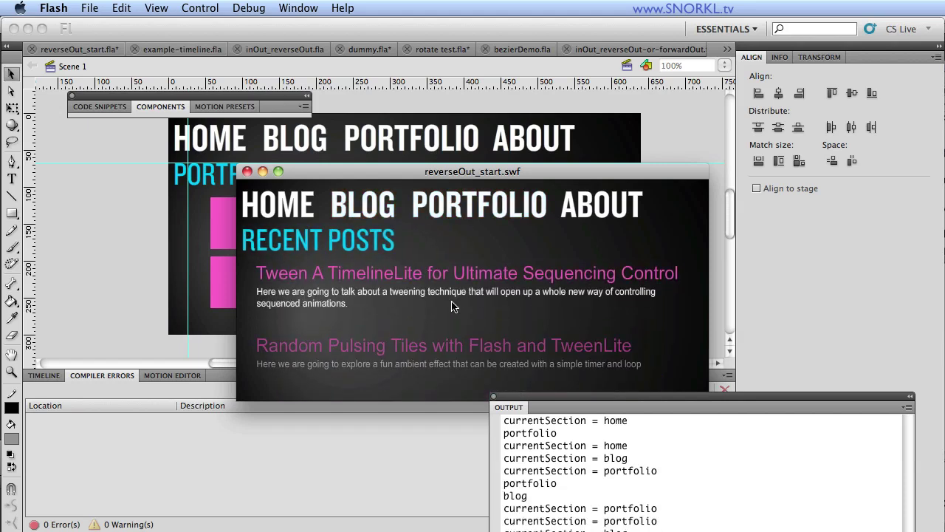
pyautogui.click(565, 212)
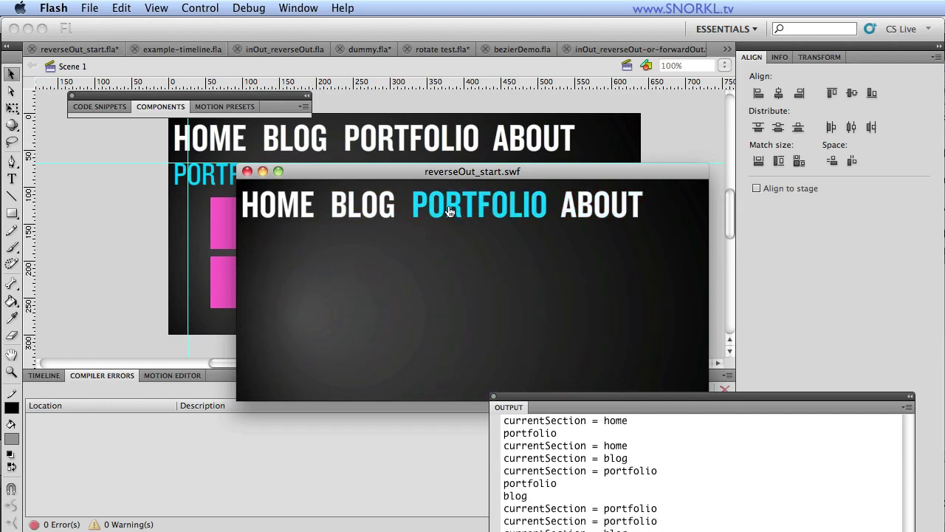
pyautogui.click(449, 211)
pyautogui.click(255, 209)
pyautogui.click(484, 205)
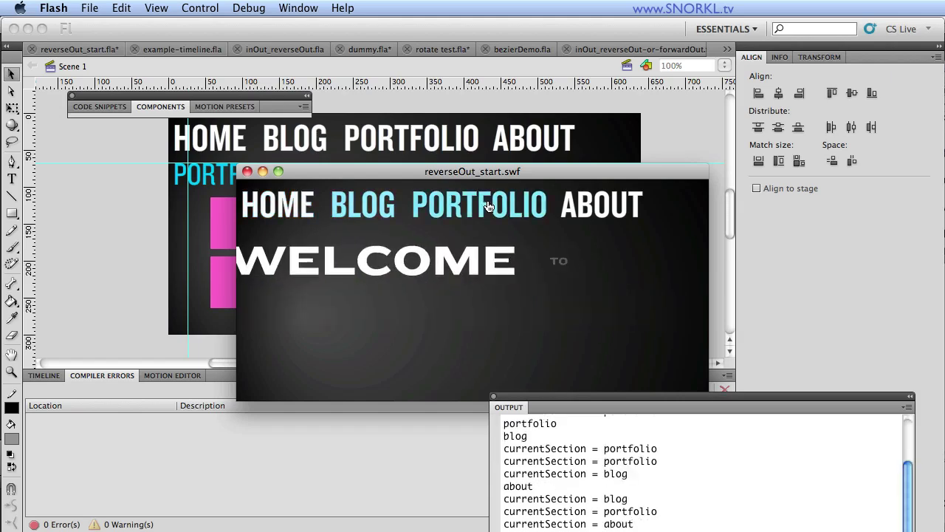
pyautogui.click(336, 212)
pyautogui.click(601, 205)
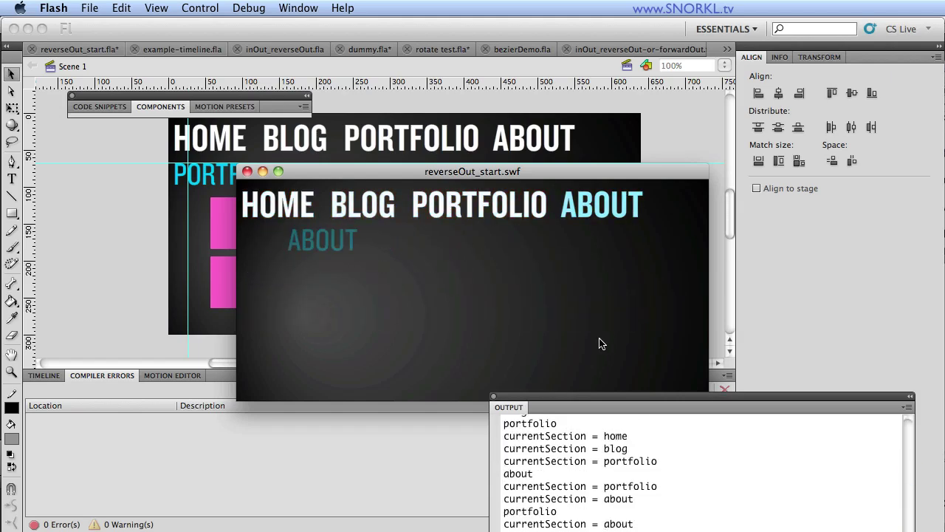
pyautogui.click(484, 205)
pyautogui.click(277, 205)
pyautogui.click(363, 205)
pyautogui.click(583, 214)
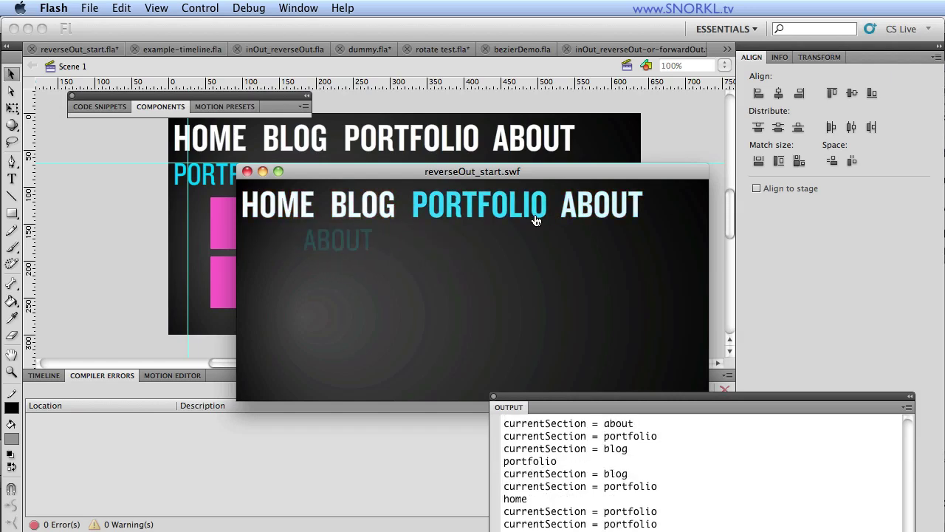
pyautogui.click(369, 207)
pyautogui.click(469, 207)
pyautogui.click(436, 204)
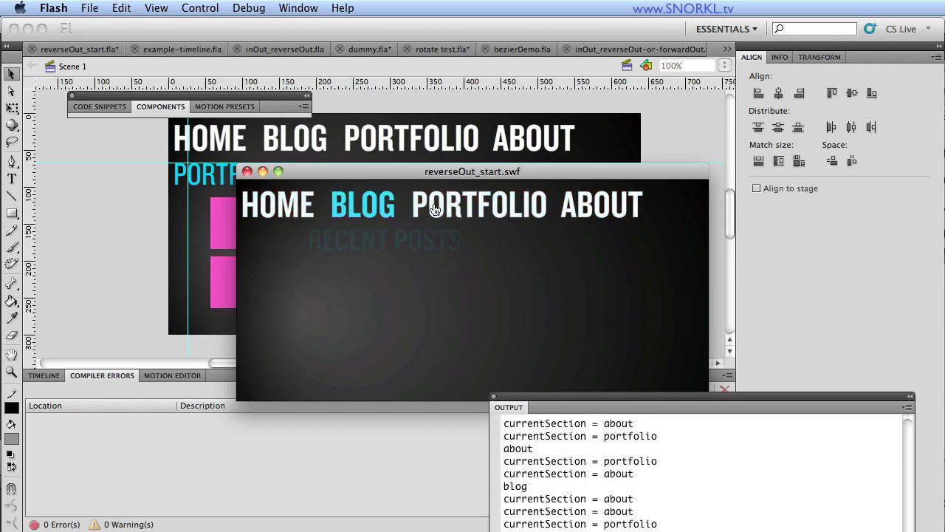
pyautogui.click(610, 205)
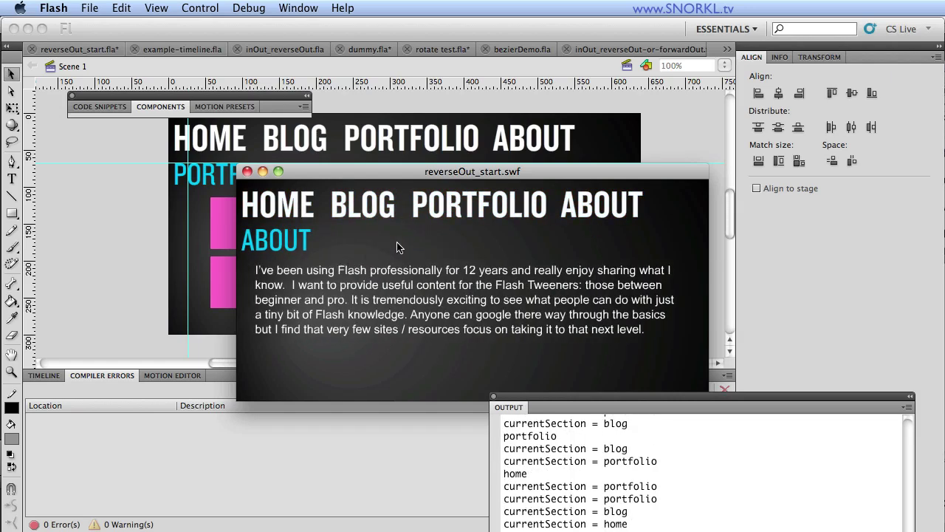
pyautogui.click(475, 205)
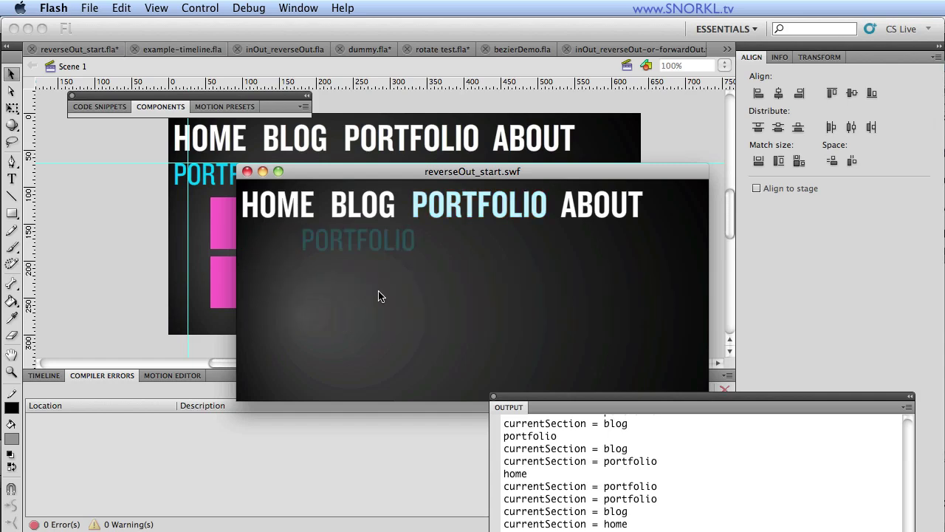
pyautogui.click(361, 204)
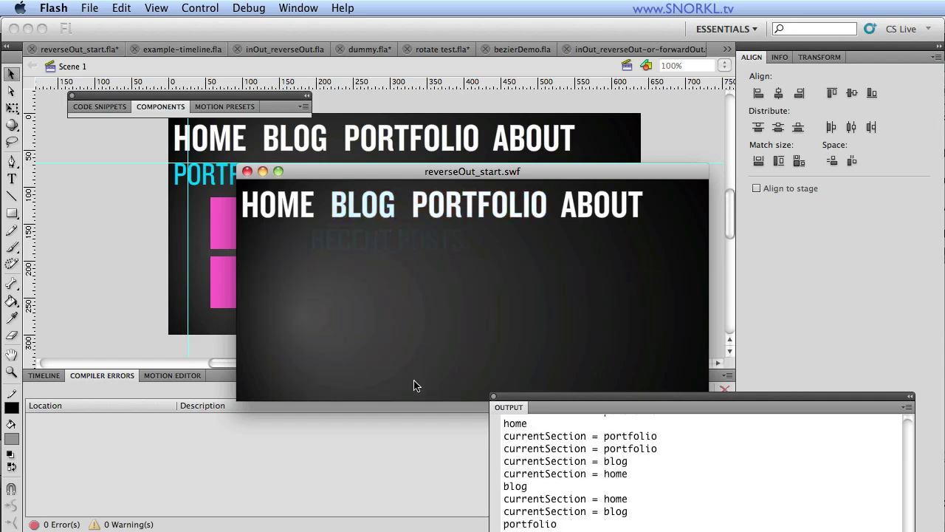
pyautogui.click(585, 221)
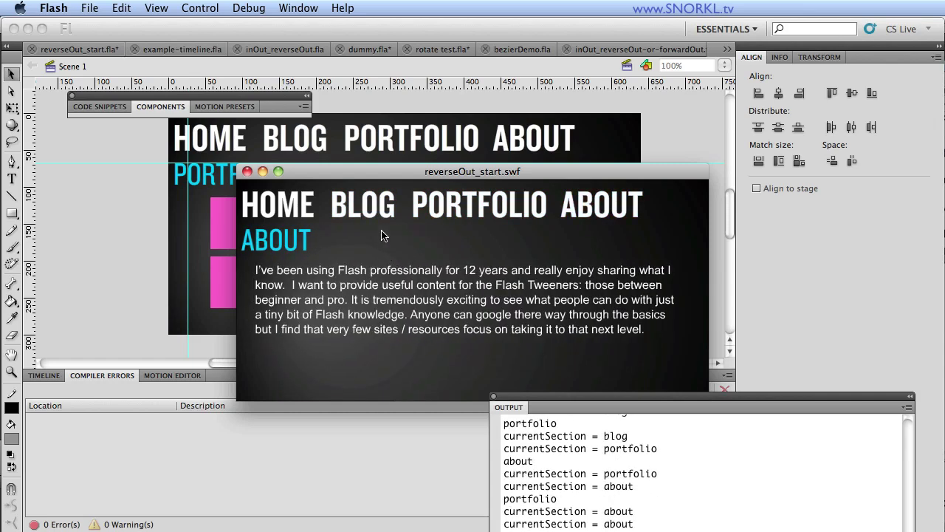
pyautogui.click(303, 215)
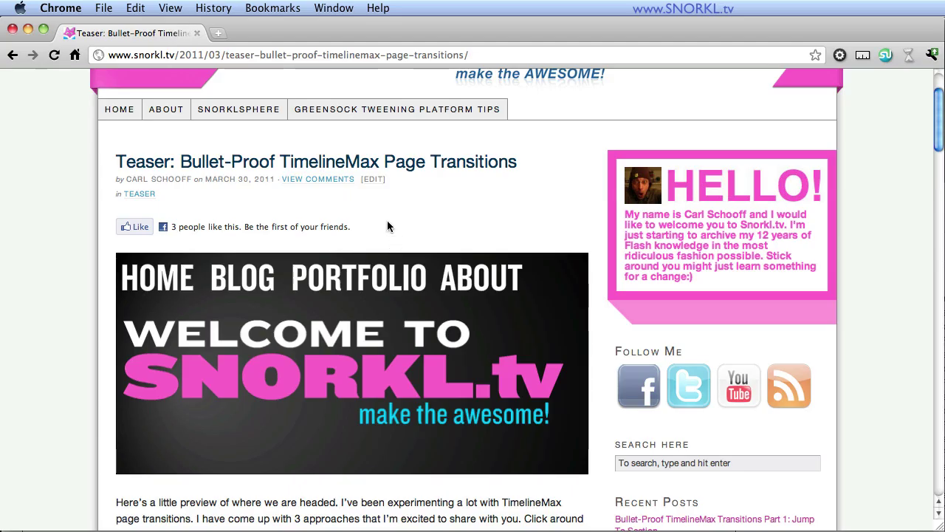
# Switch the embedded demo between its Portfolio, About and Blog sections to watch the transitions
pyautogui.click(359, 278)
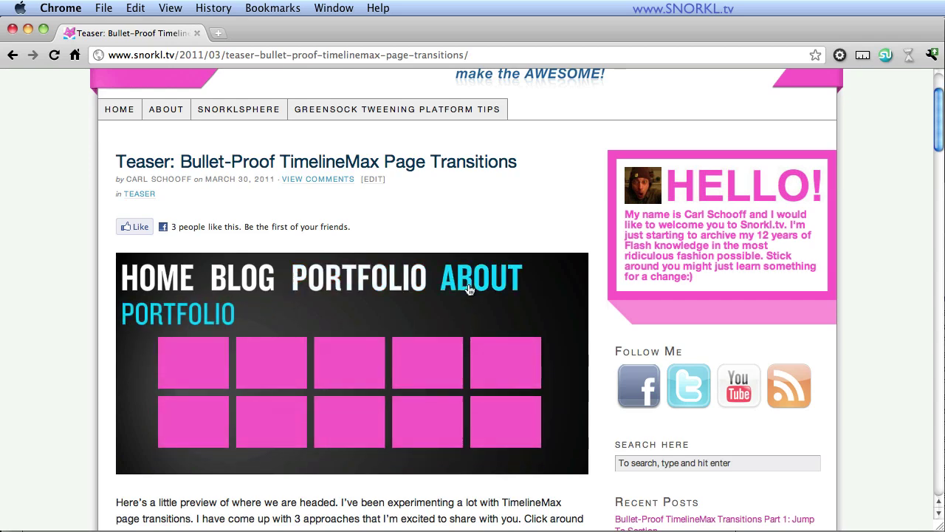
pyautogui.click(498, 285)
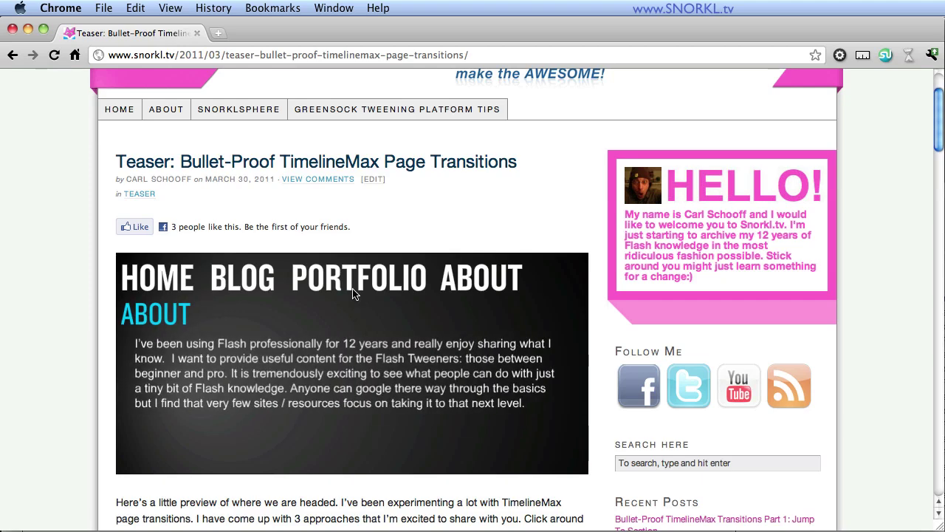
pyautogui.click(364, 296)
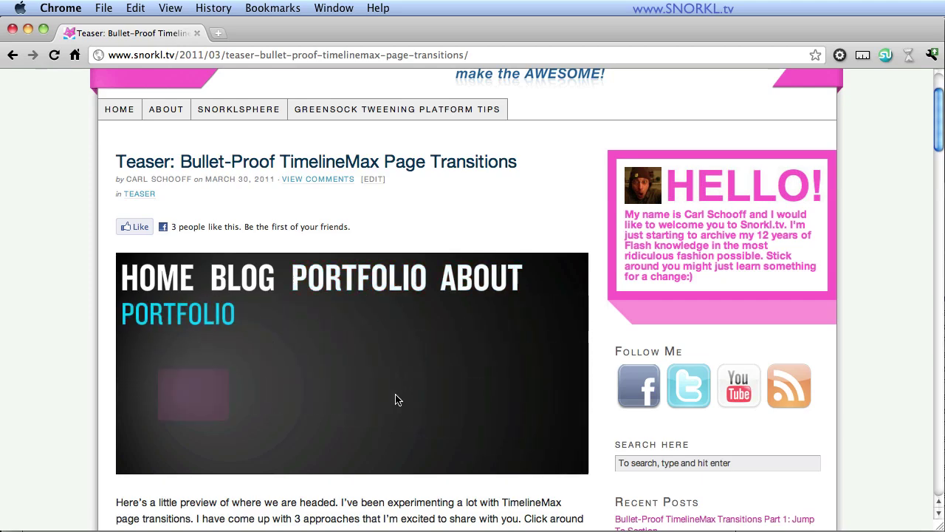
pyautogui.click(250, 284)
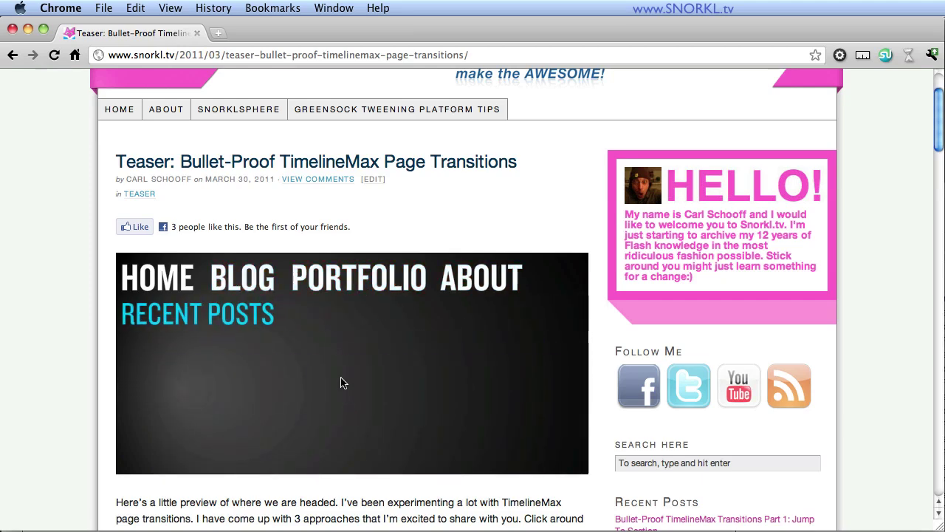
pyautogui.click(357, 276)
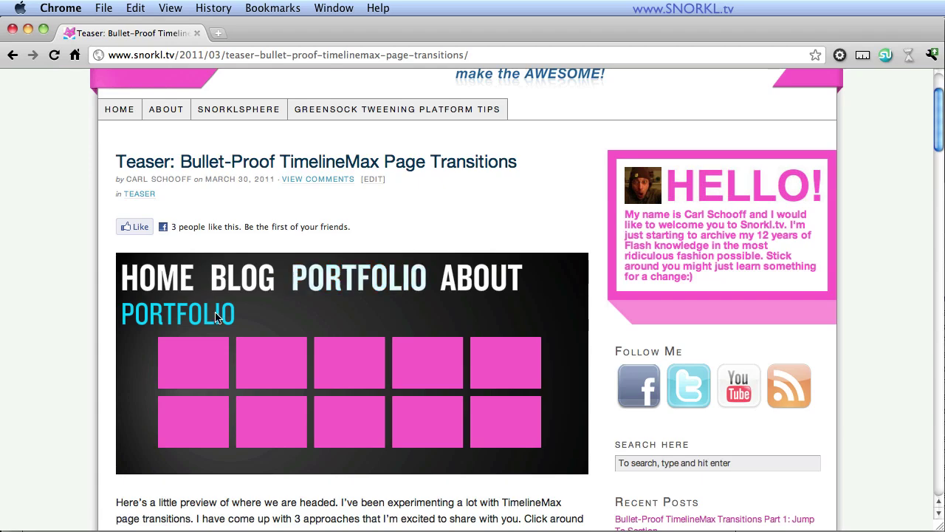
pyautogui.click(480, 296)
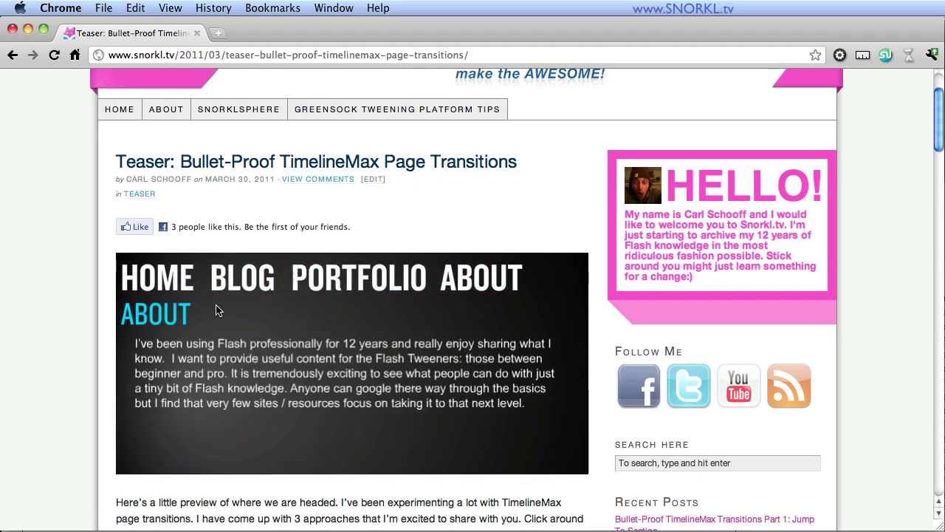
pyautogui.click(347, 278)
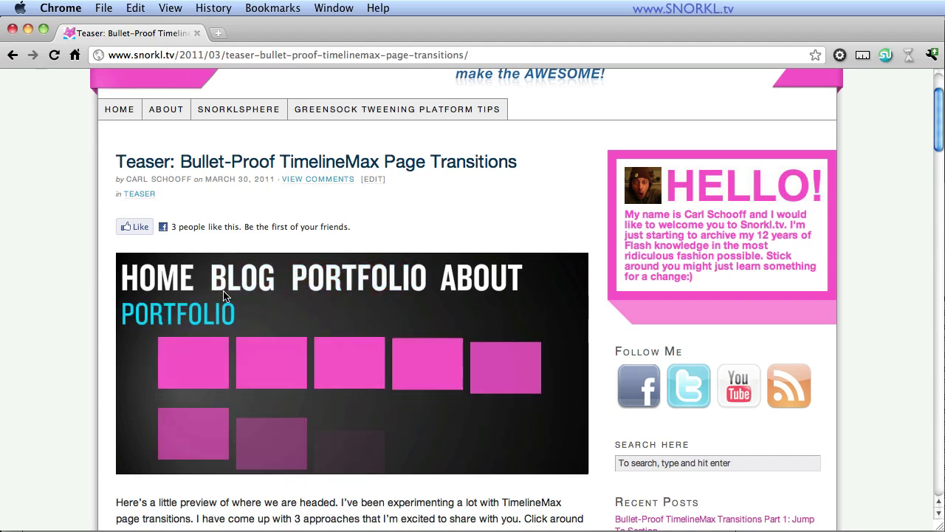
# Cycle the demo through Blog, Home, About and Portfolio, finishing on the About section
pyautogui.click(242, 279)
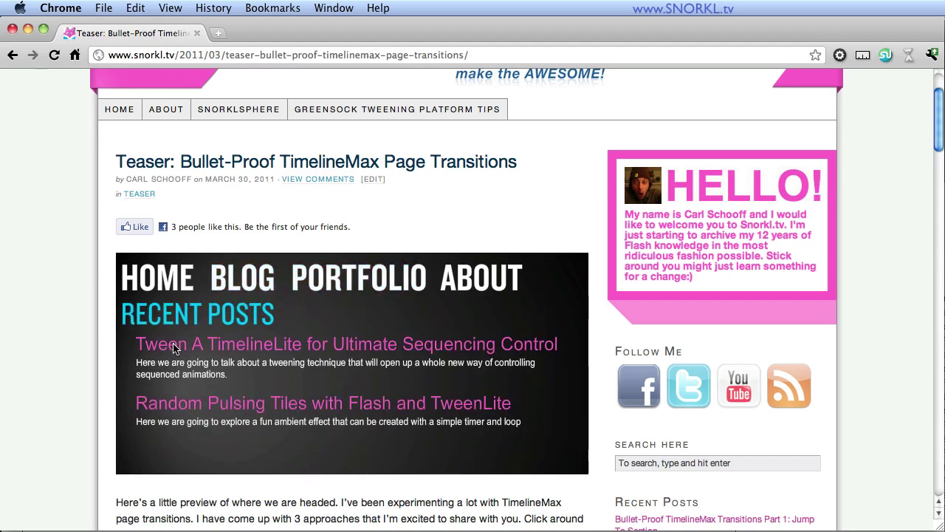
pyautogui.click(157, 278)
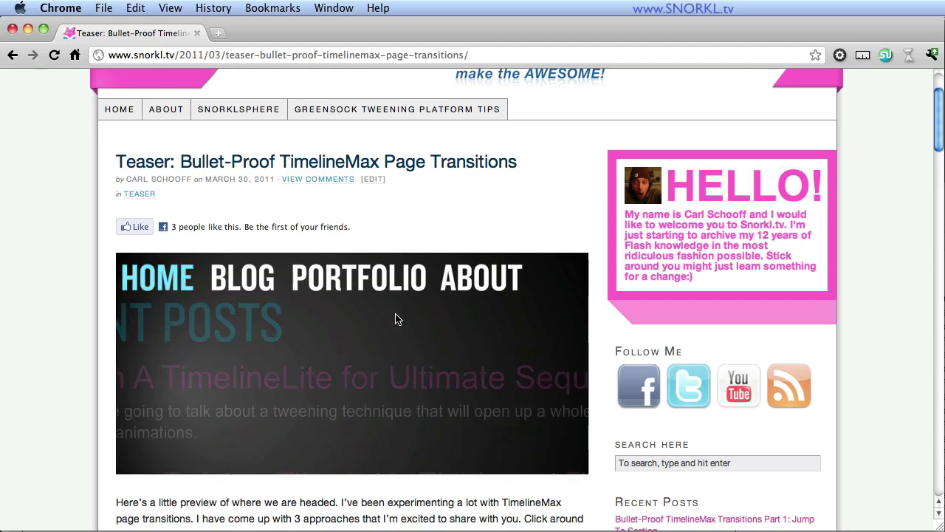
pyautogui.click(473, 285)
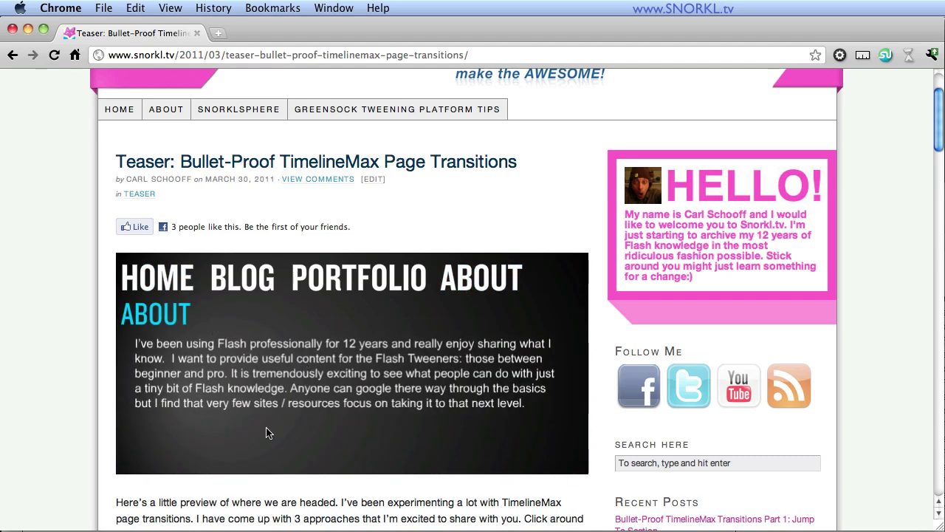
pyautogui.click(246, 291)
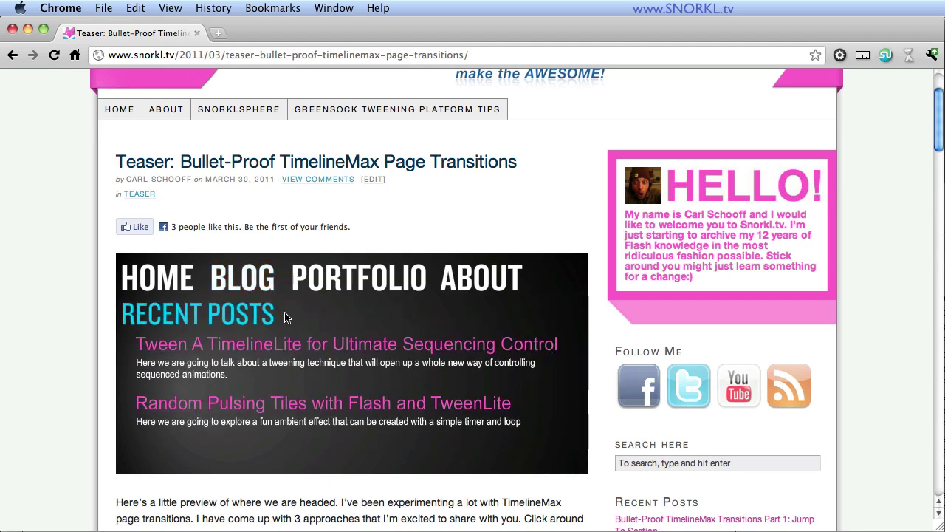
pyautogui.click(358, 280)
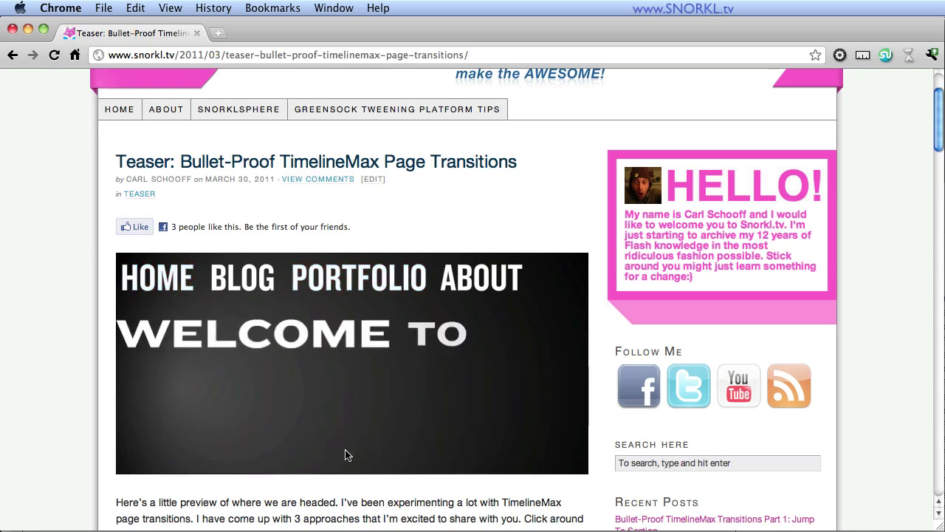
pyautogui.click(338, 278)
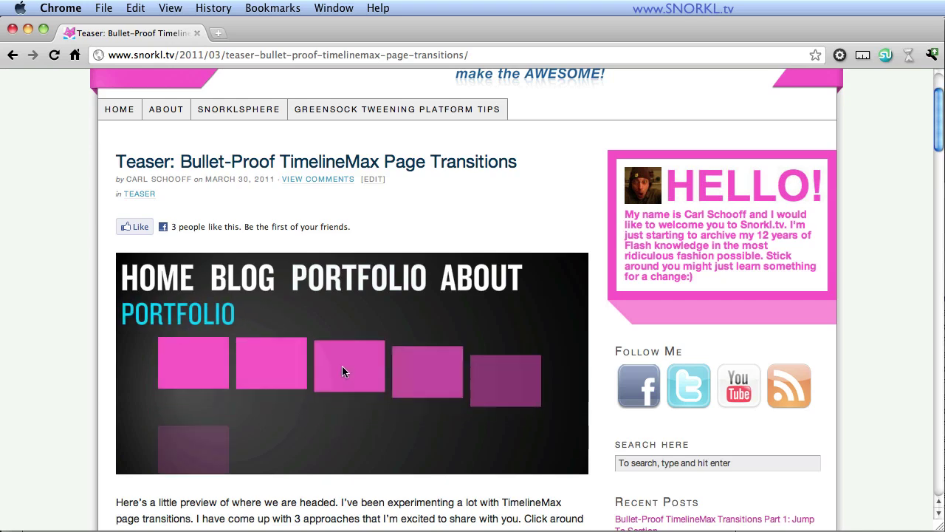
pyautogui.click(497, 286)
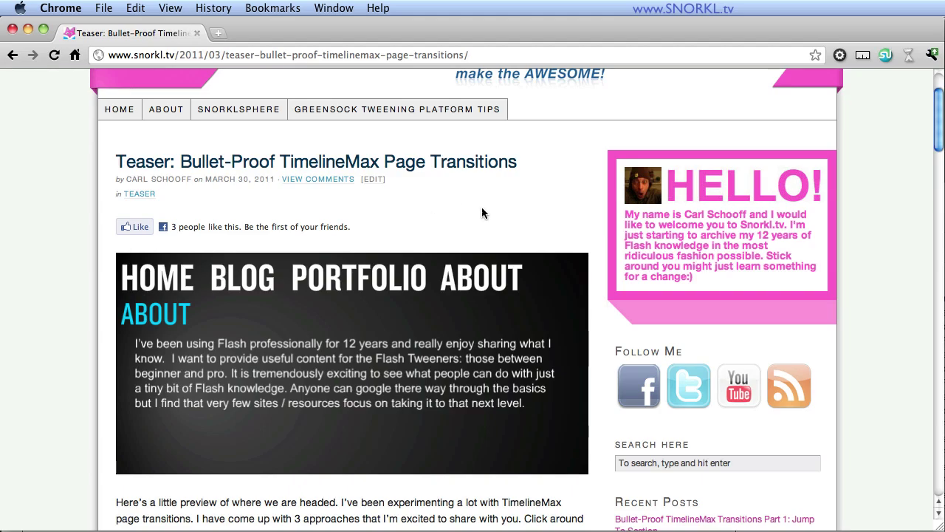
pyautogui.scroll(-5, 619, 385)
pyautogui.scroll(-10, 619, 392)
pyautogui.scroll(-5, 619, 393)
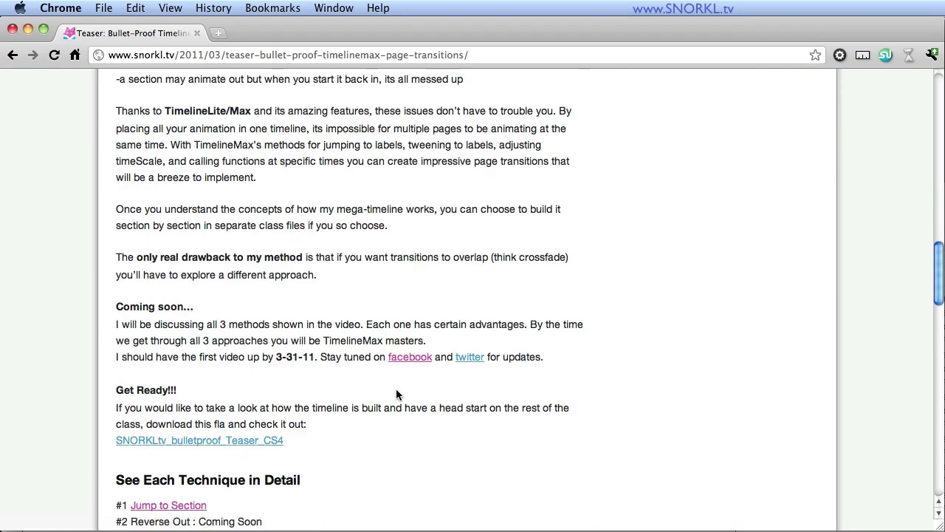
pyautogui.scroll(5, 419, 343)
pyautogui.scroll(5, 368, 302)
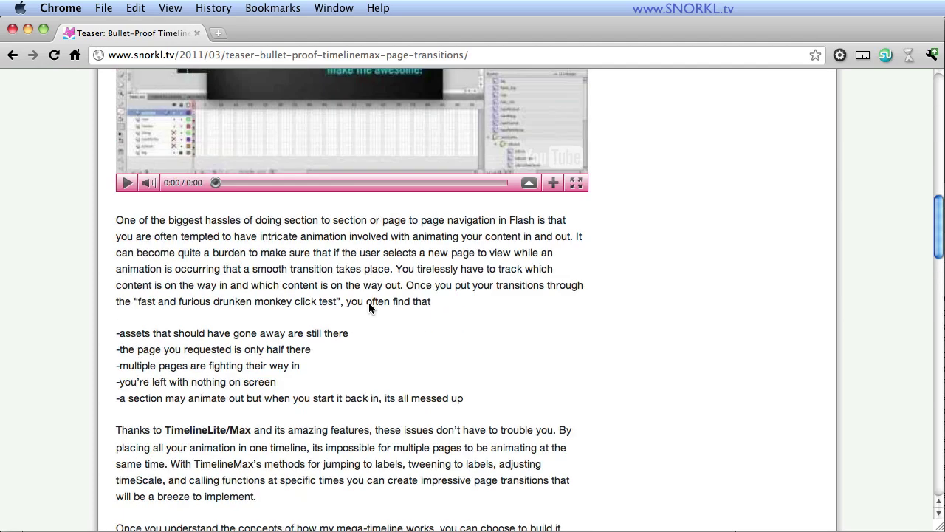
pyautogui.scroll(-8, 369, 302)
pyautogui.scroll(-6, 368, 302)
pyautogui.scroll(4, 430, 333)
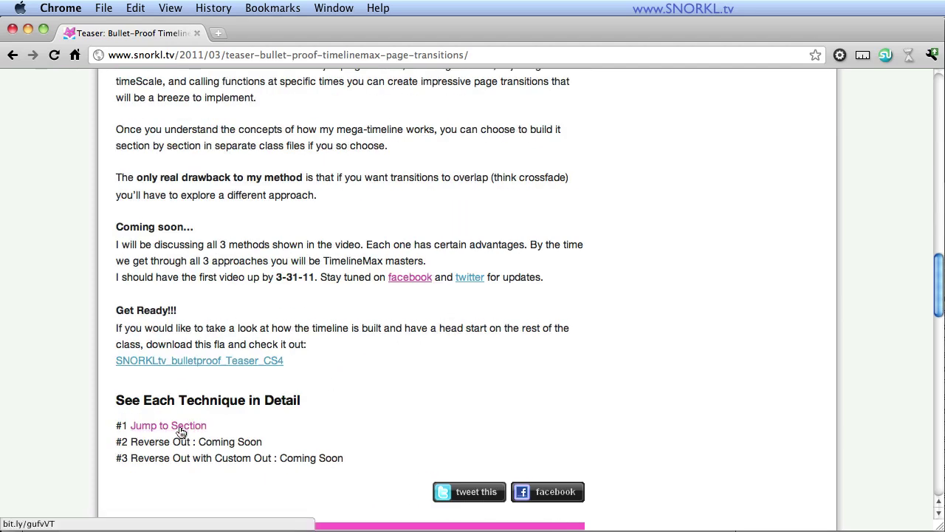
pyautogui.click(185, 429)
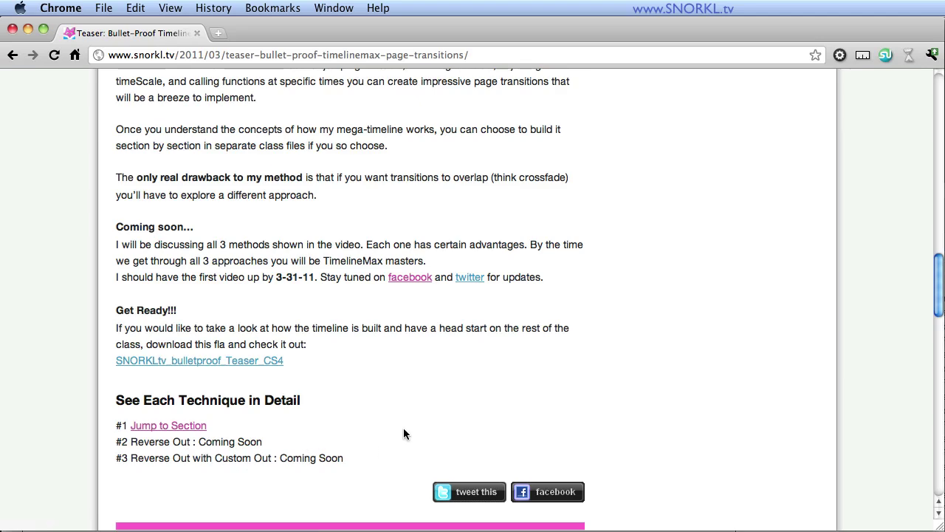
pyautogui.scroll(10, 404, 428)
pyautogui.scroll(5, 583, 350)
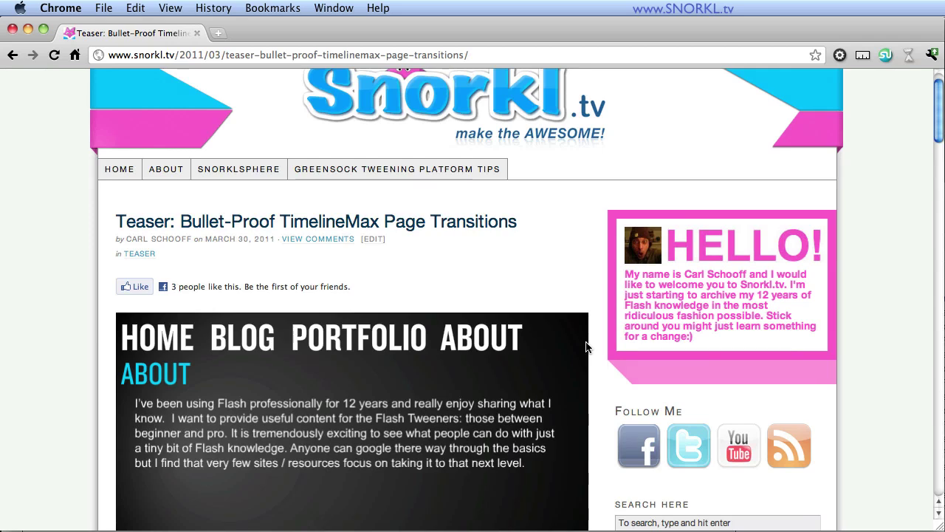